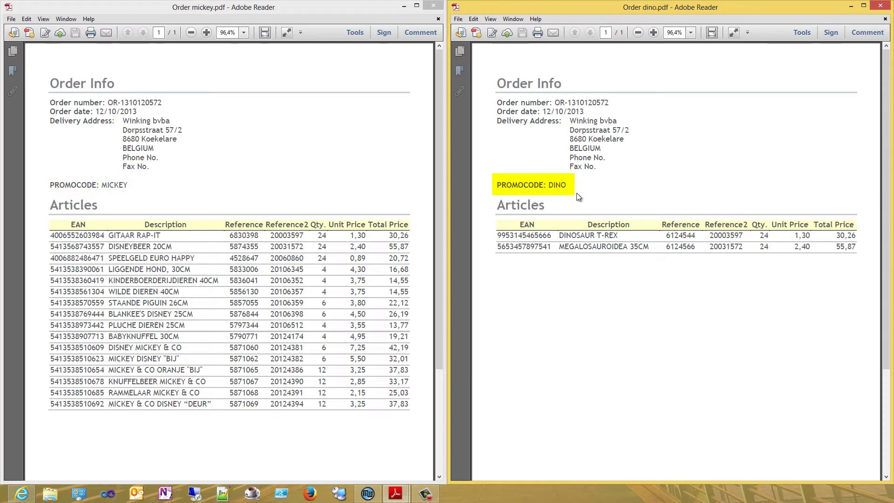
- Switch to the SharePoint Promos library in Internet Explorer and view the whole promo dino document, returning to the list
left_click(20, 498)
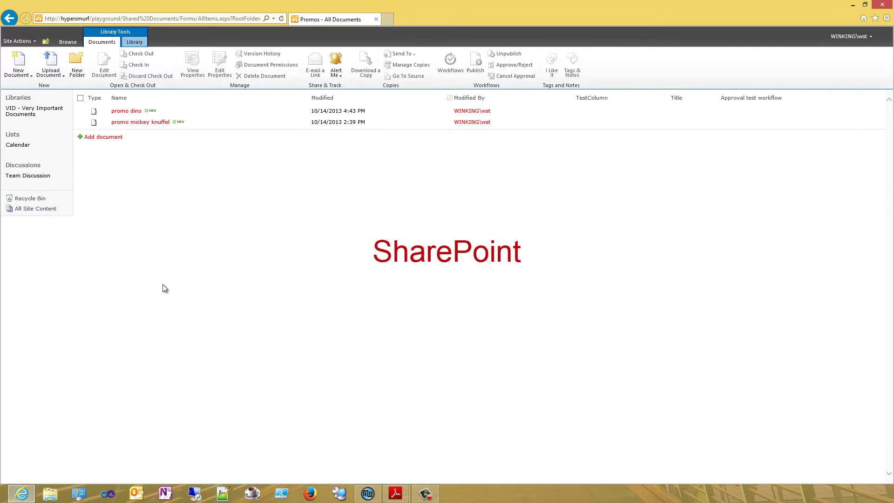
left_click(133, 110)
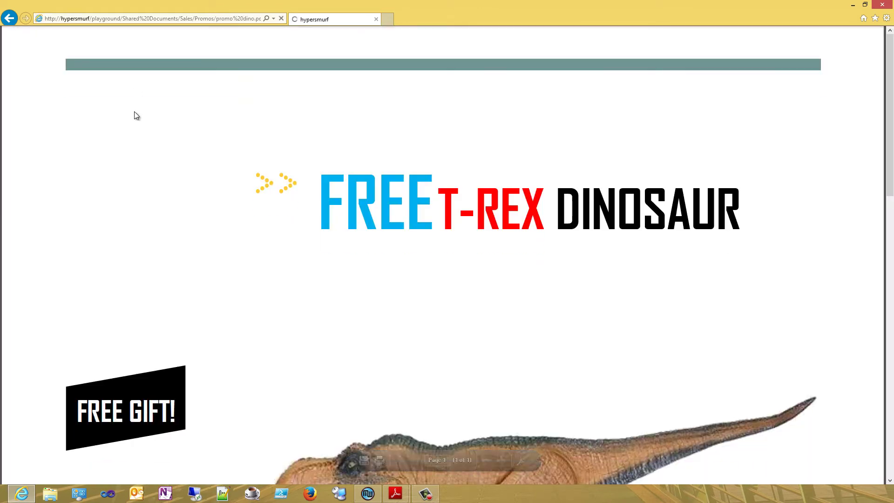
left_click(485, 461)
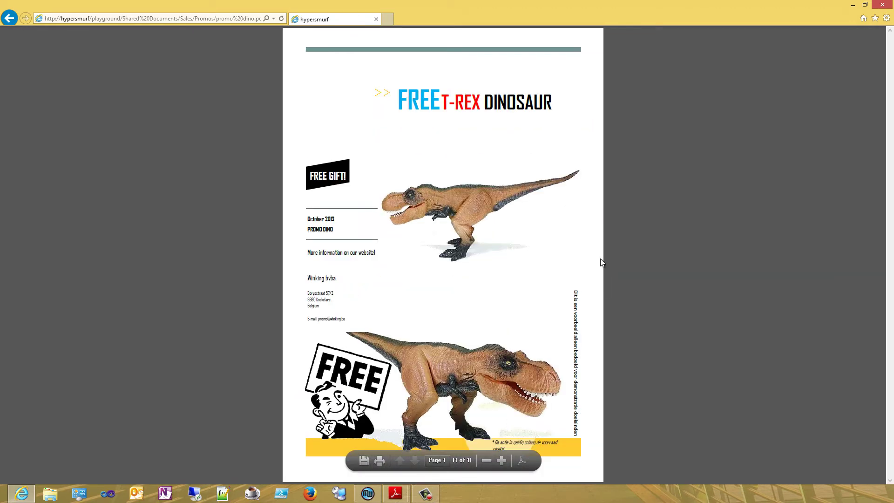
left_click(8, 18)
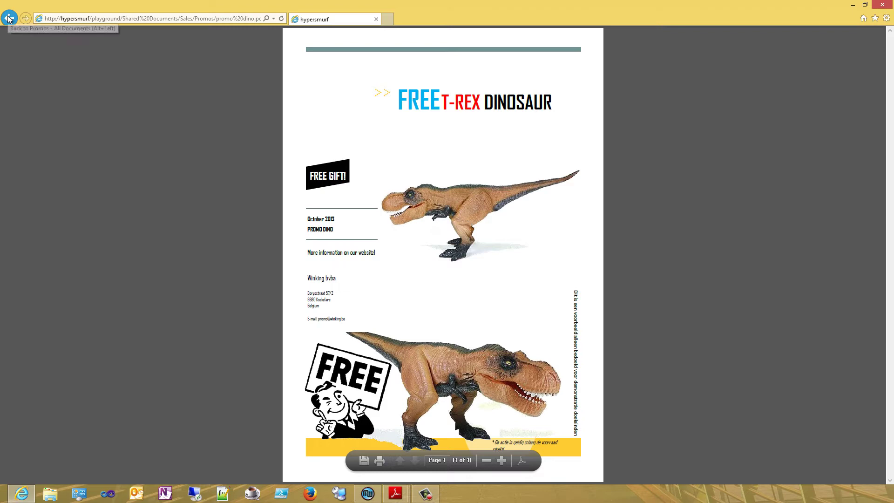
- View the promo mickey knuffel document zoomed out to a full page, and return to the Promos list
left_click(128, 123)
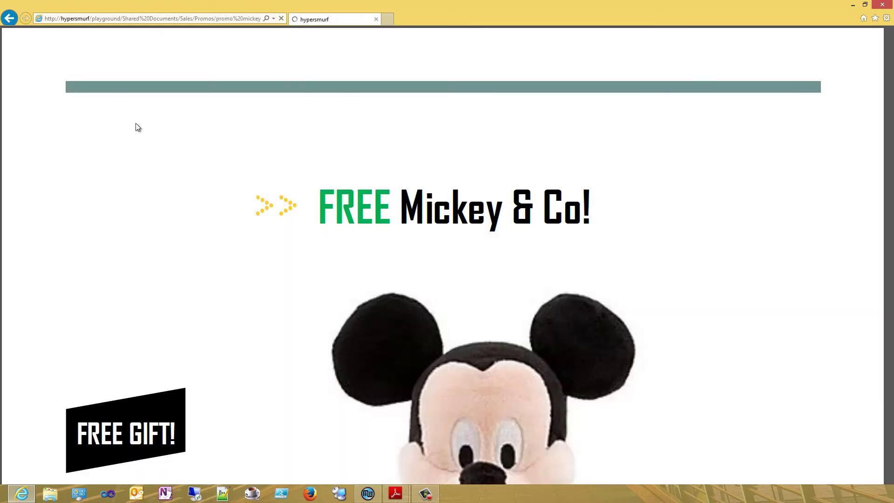
left_click(485, 462)
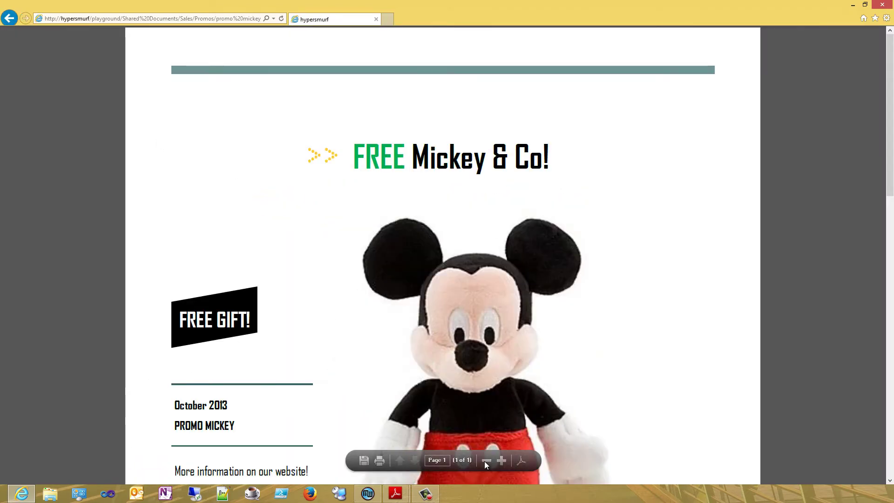
left_click(486, 462)
left_click(486, 462)
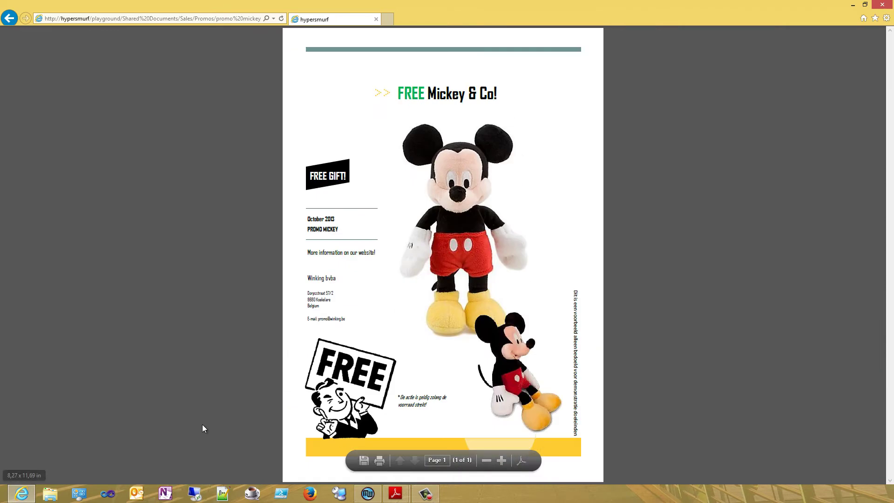
left_click(9, 18)
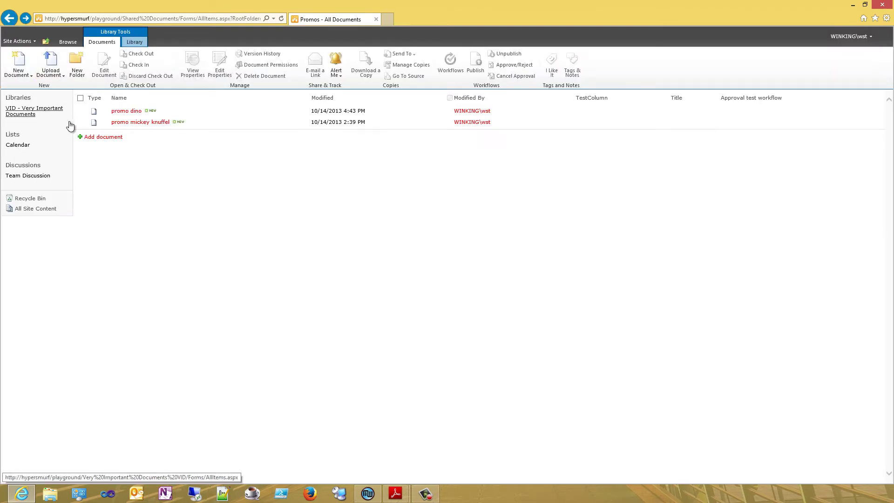
left_click(46, 41)
- Return to Adobe Reader and print Order mickey.pdf to the Print&Share printer
left_click(852, 6)
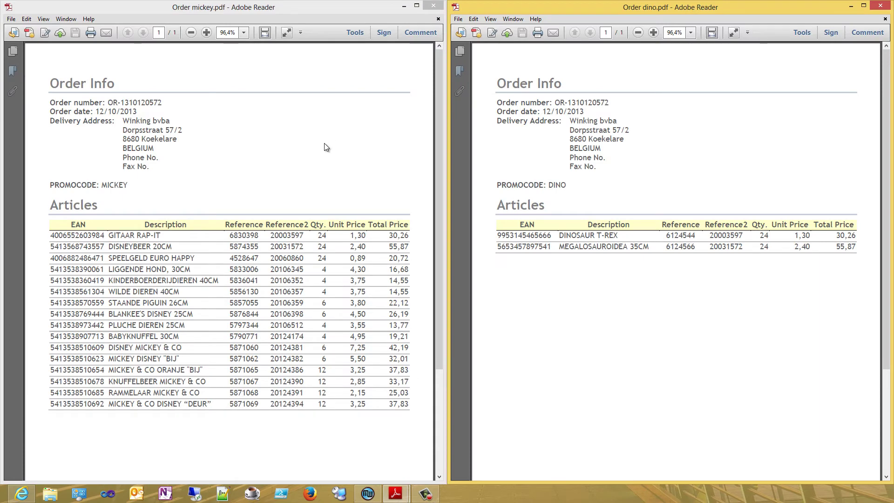
key("ctrl+p")
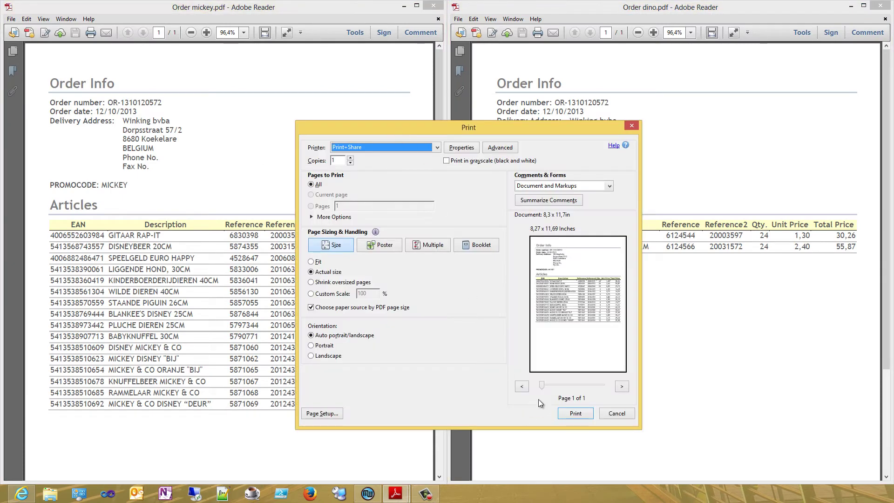
left_click(571, 414)
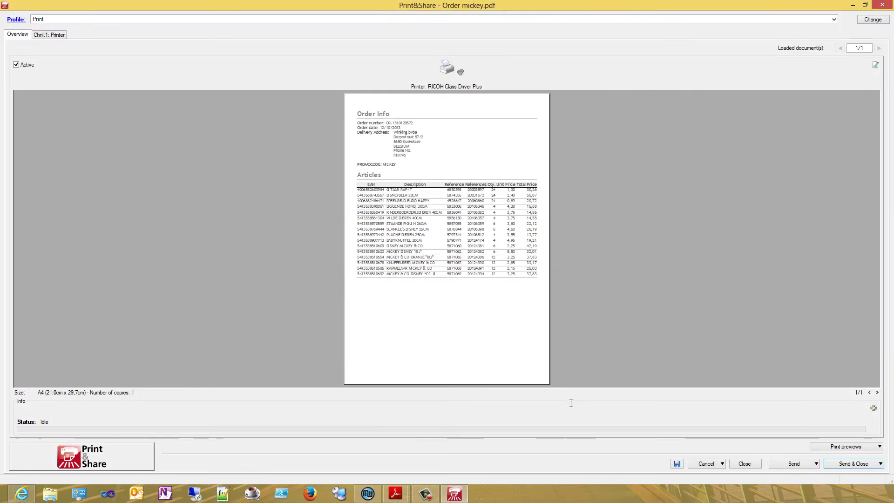
- Create a new Print&Share profile named Promo SharePoint
left_click(873, 19)
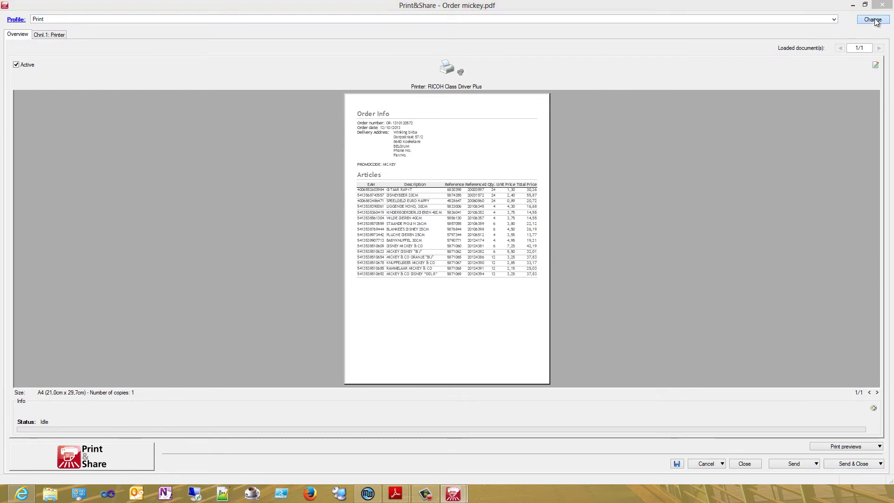
left_click(244, 209)
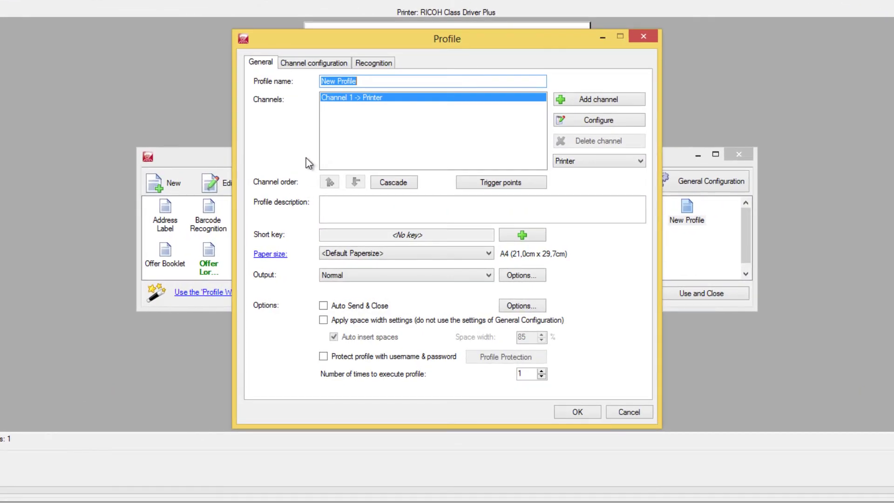
type("Promo SharePoint")
- Configure the profile's printer channel to use the RICOH Class Driver Plus printer
left_click(630, 120)
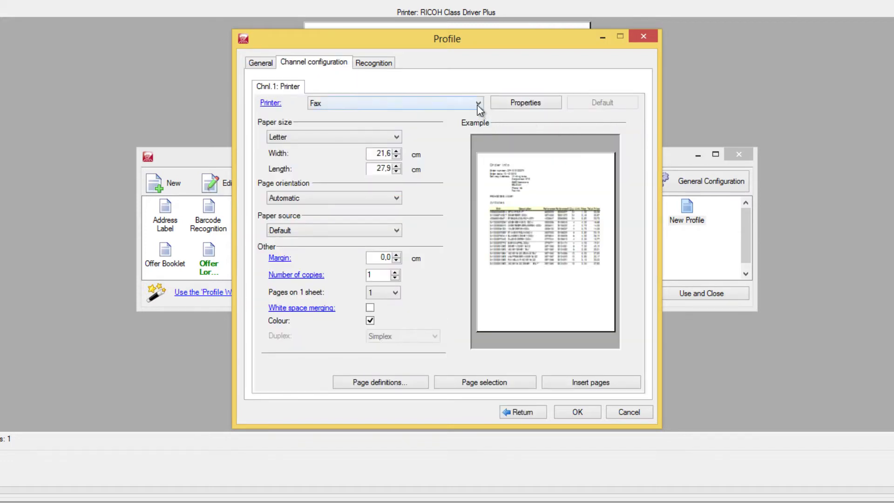
left_click(478, 103)
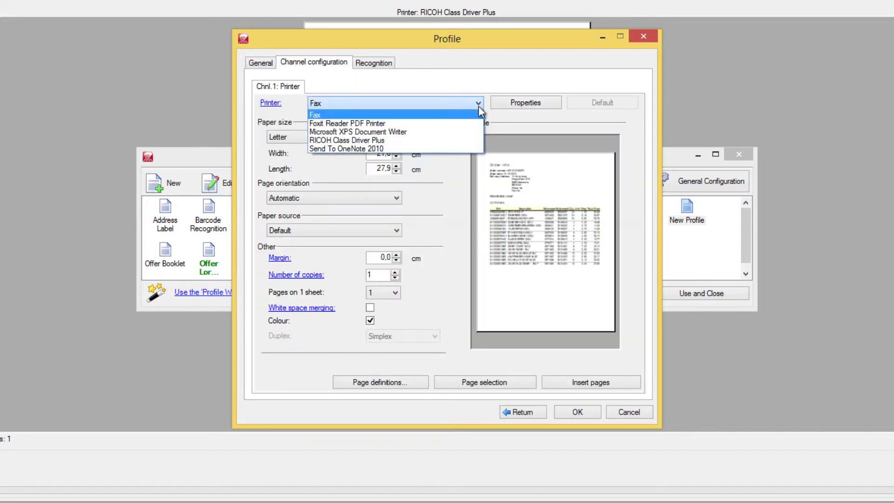
left_click(474, 139)
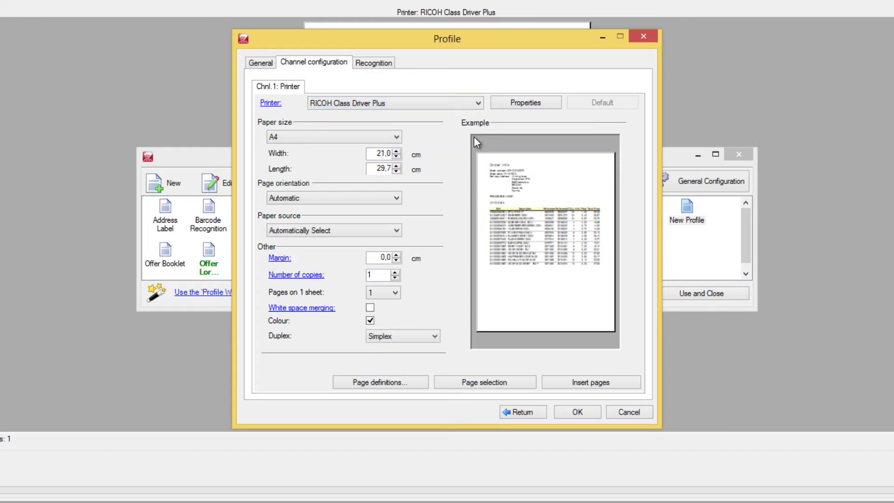
- Activate page insertion for the printer channel and add a new page entry based on one or more existing documents
left_click(561, 381)
left_click_drag(415, 1, 627, 26)
left_click(163, 45)
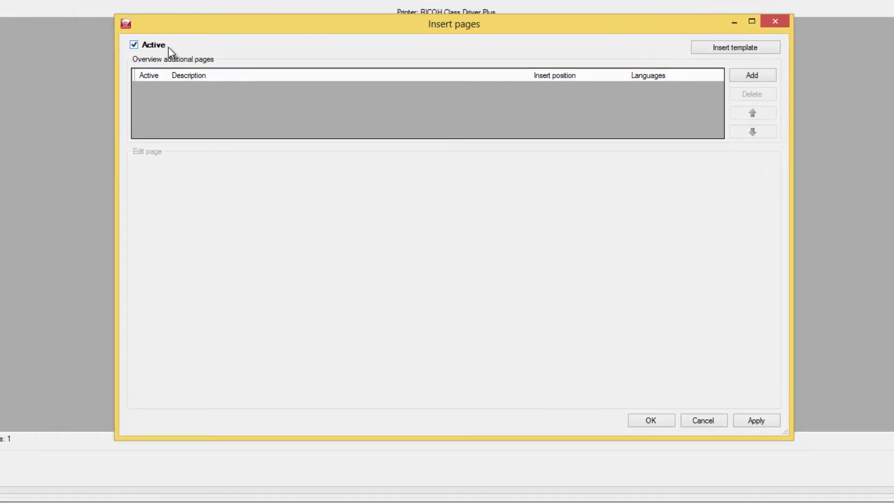
left_click(772, 75)
left_click(468, 230)
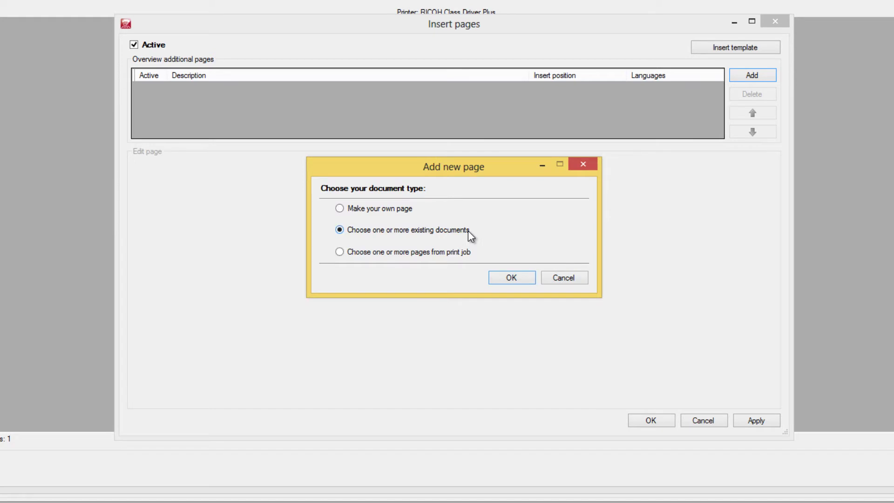
left_click(512, 278)
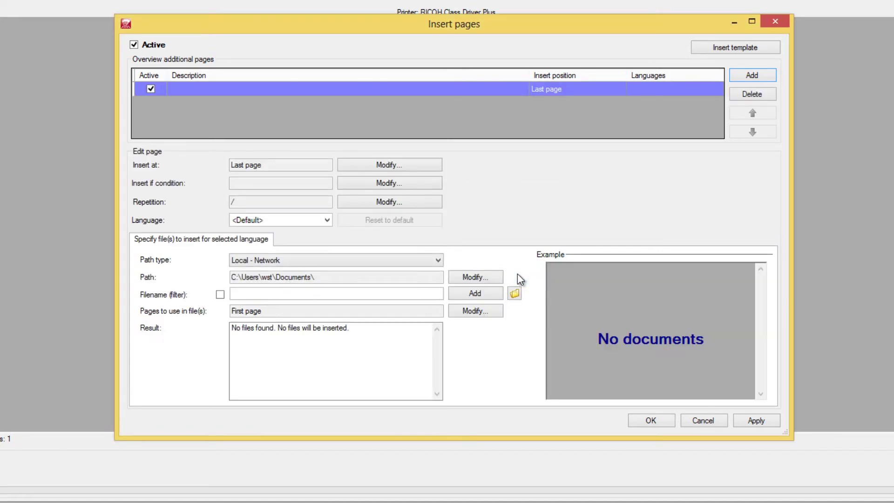
- Enable parameter recognition for the page's insert condition and open its parameter definition
left_click(430, 183)
left_click(351, 192)
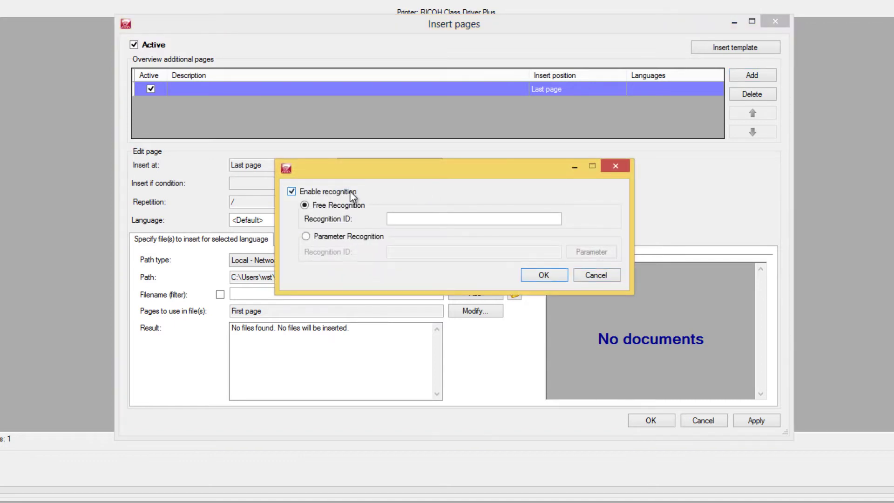
left_click(358, 236)
left_click(613, 255)
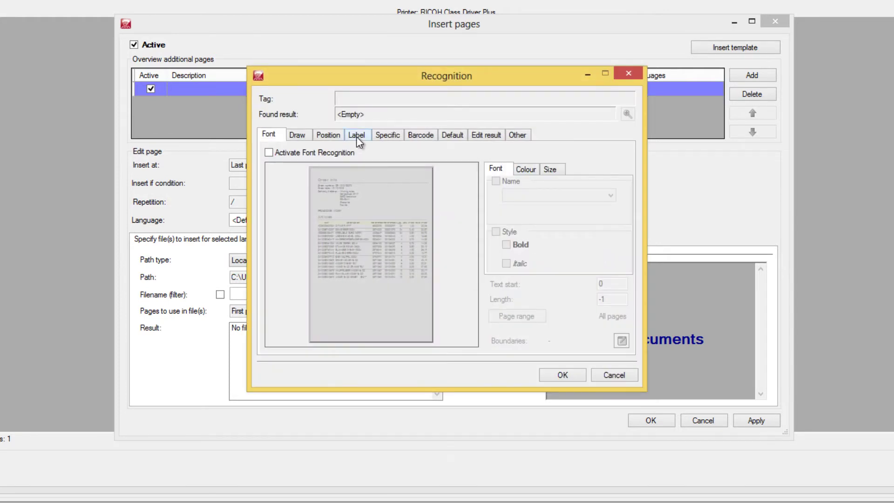
- Activate label recognition with the label PROMOCODE: and the value type Character string group
left_click(357, 135)
left_click(343, 152)
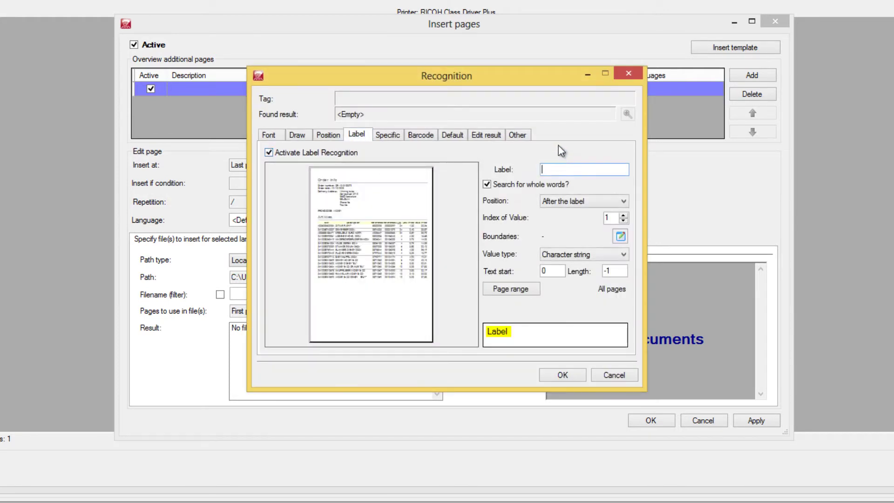
type("PROMOCODE:")
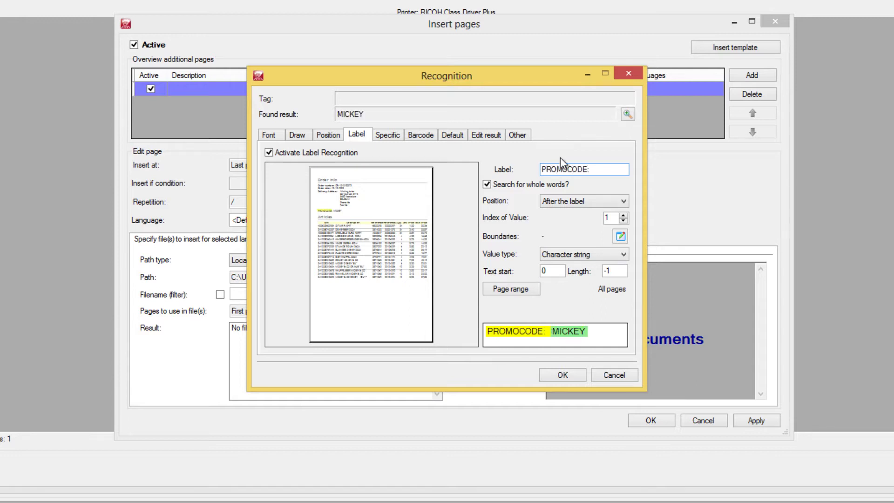
left_click(610, 255)
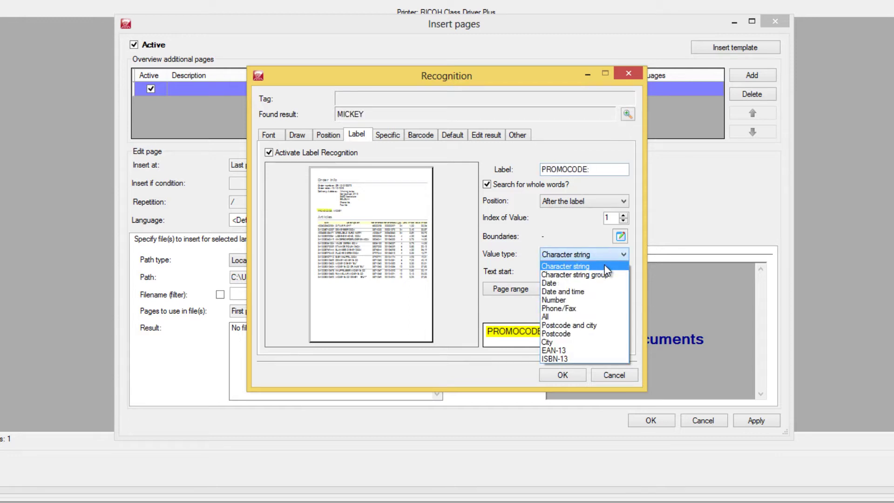
left_click(604, 273)
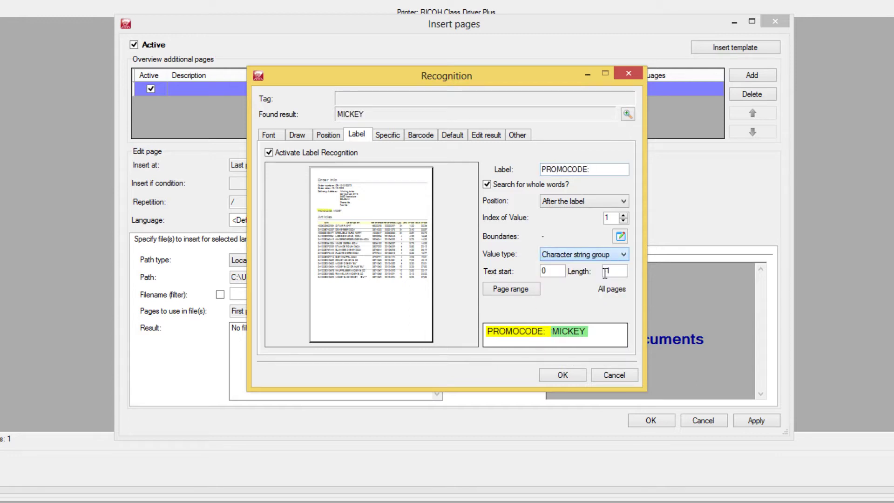
left_click(573, 373)
- Set the parameter's recognition ID to MICKEY and accept the insert condition
left_click(393, 256)
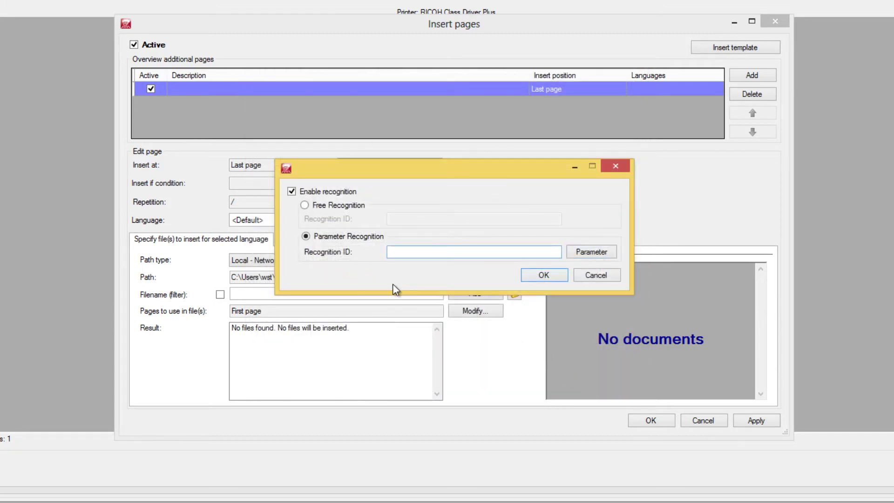
type("MICKEY")
left_click(544, 275)
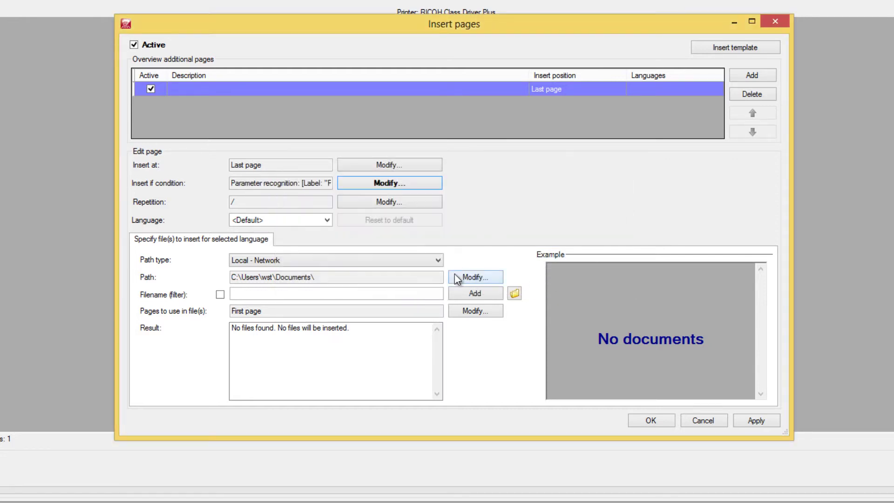
left_click(424, 262)
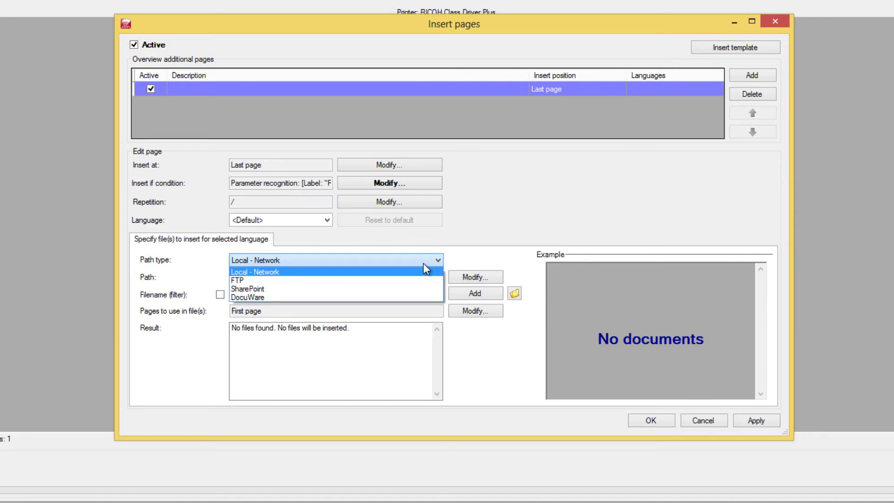
left_click(413, 289)
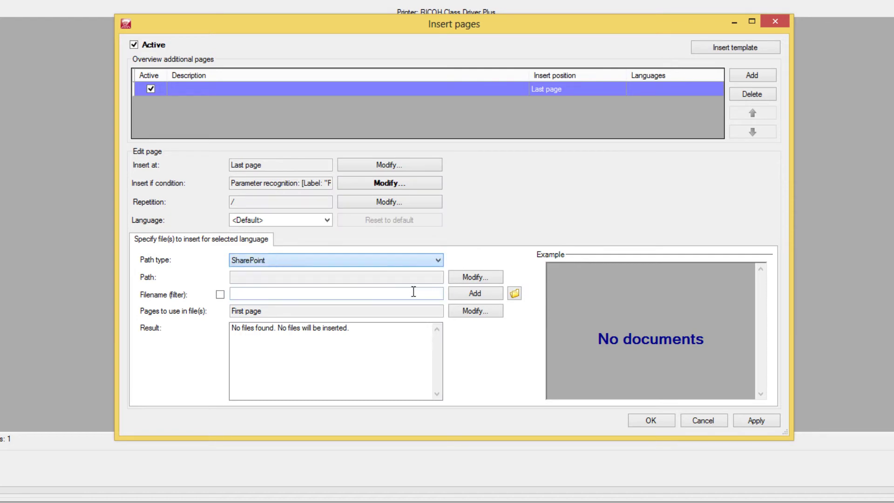
left_click(475, 278)
left_click(450, 146)
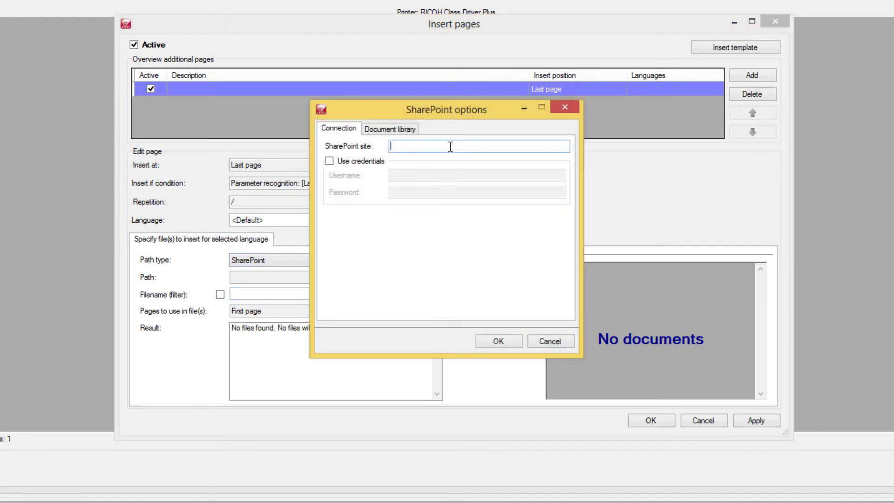
type("http://hypersmurf/playground")
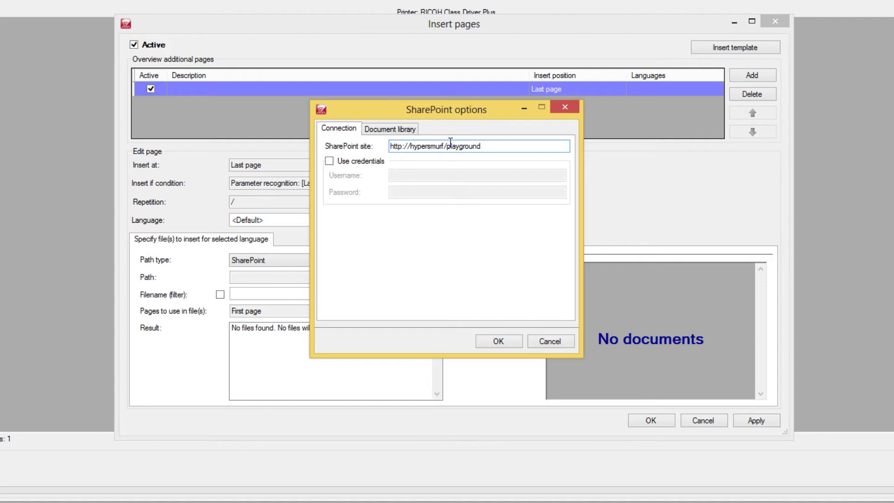
- Choose Shared Documents as the SharePoint document library
left_click(402, 130)
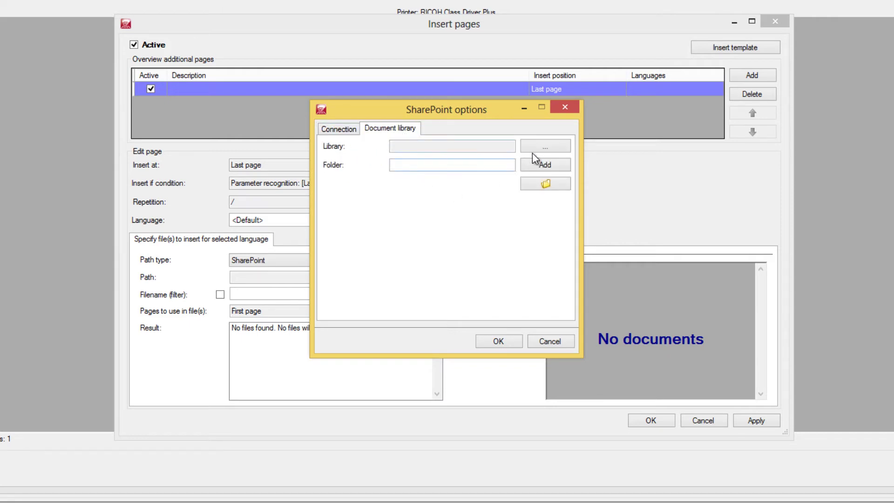
left_click(543, 149)
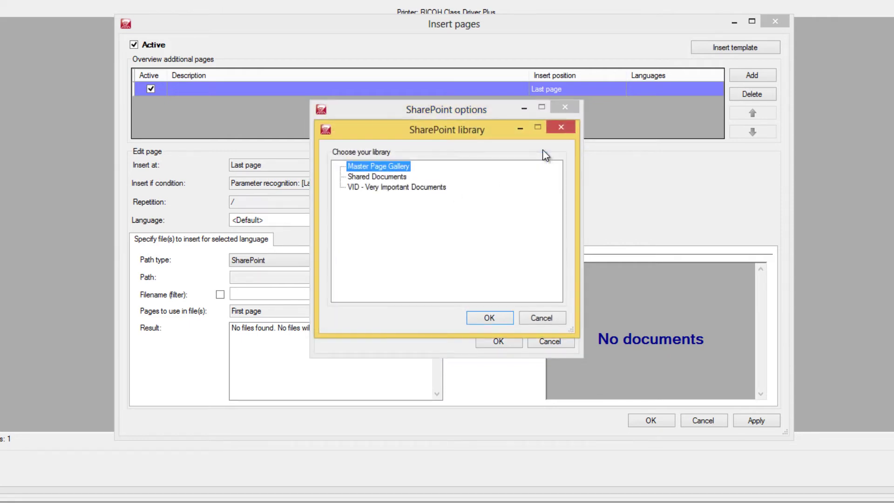
left_click(402, 176)
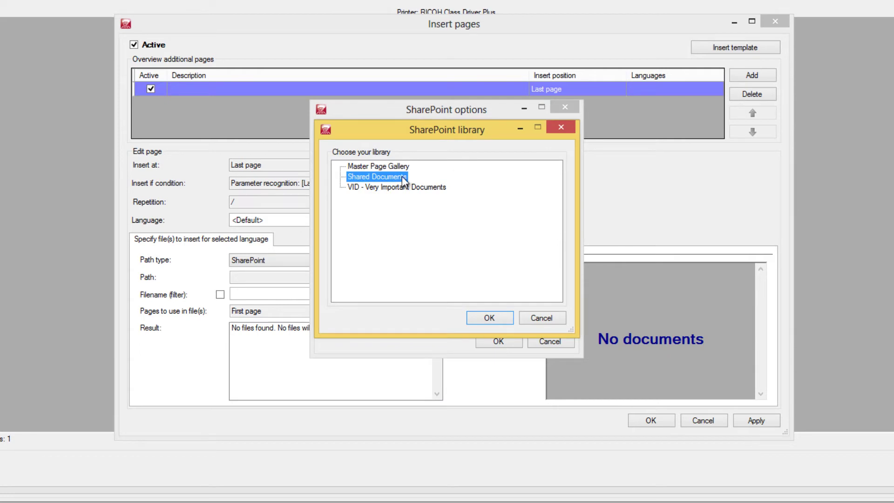
left_click(491, 317)
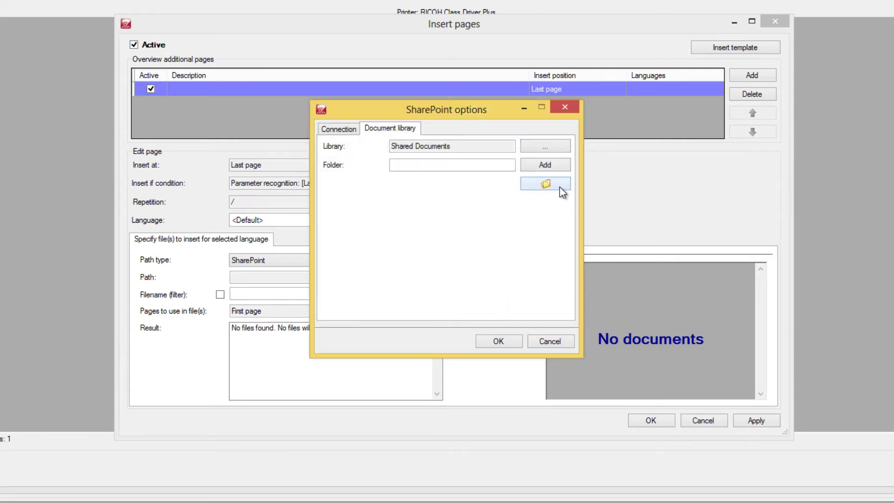
- Set the SharePoint folder to Promos under Sales and accept the SharePoint options
left_click(546, 184)
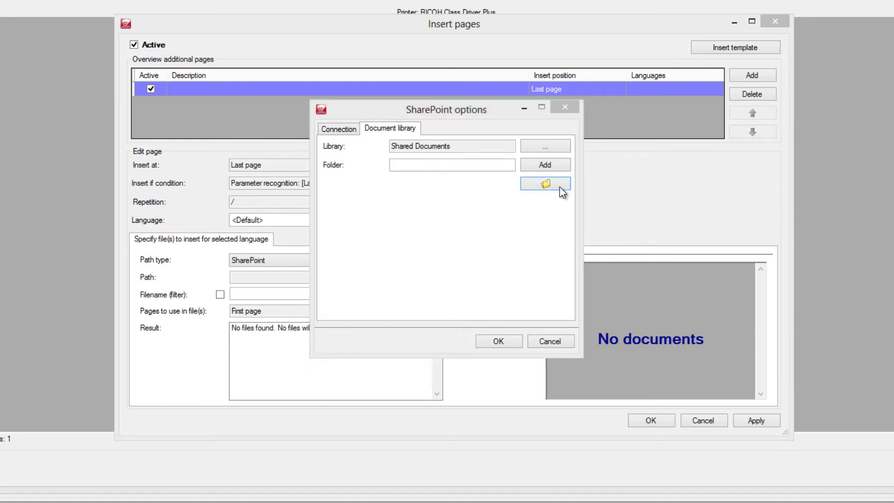
left_click(354, 178)
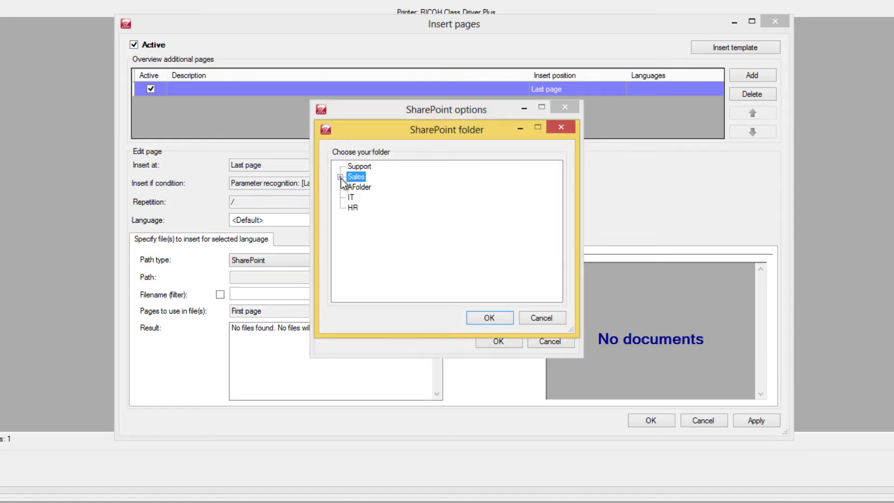
left_click(340, 177)
left_click(371, 197)
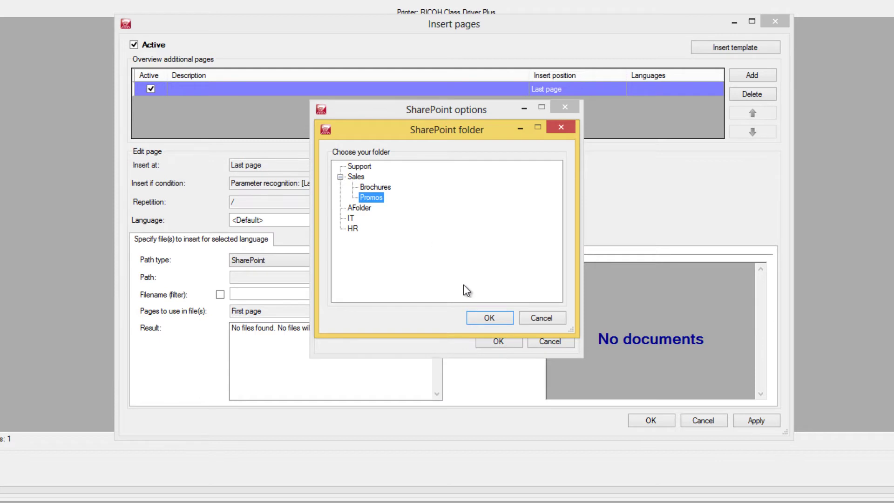
left_click(489, 318)
left_click(498, 343)
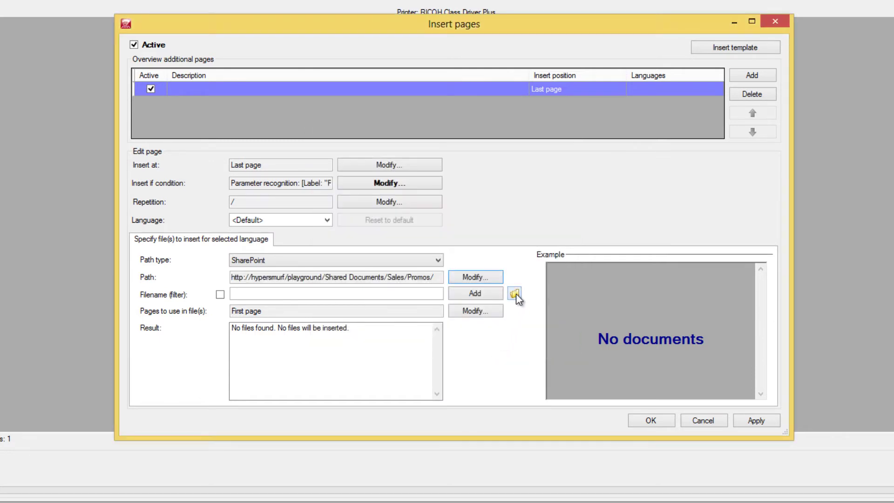
- Choose promo mickey knuffel.pdf from the Promos folder as the file to insert
left_click(515, 294)
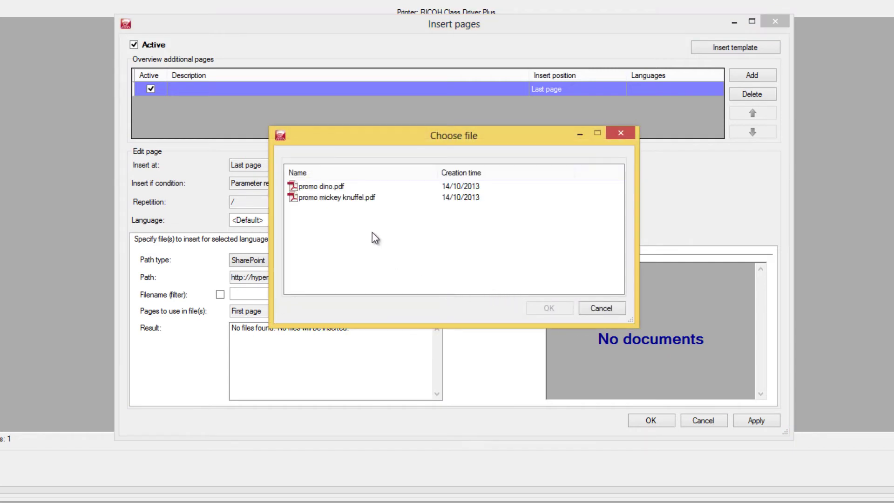
left_click(351, 198)
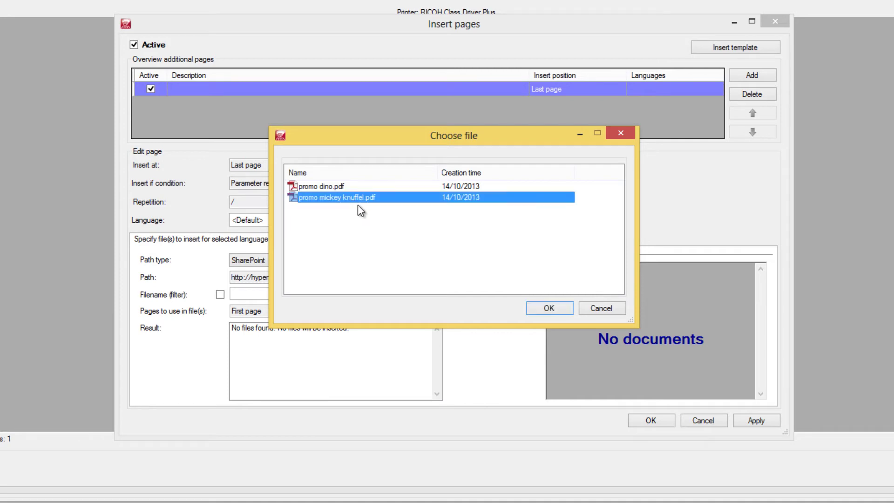
left_click(550, 310)
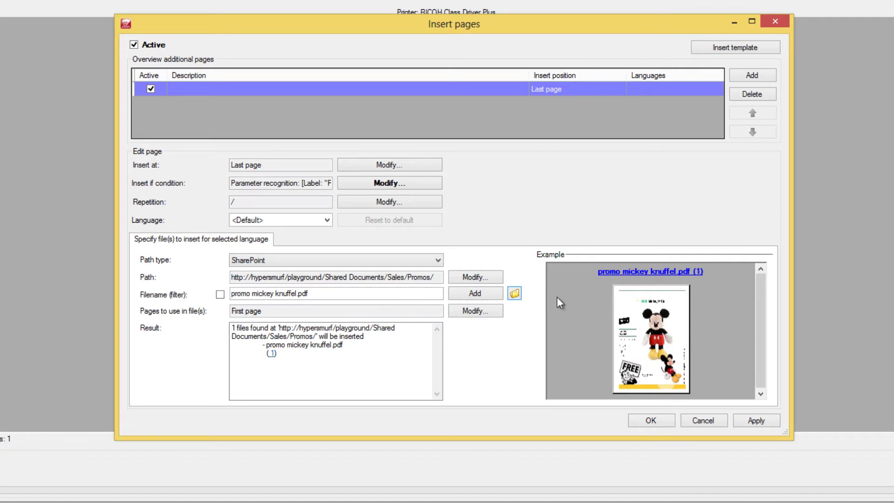
- Add a second additional page that uses one or more existing documents
left_click(763, 75)
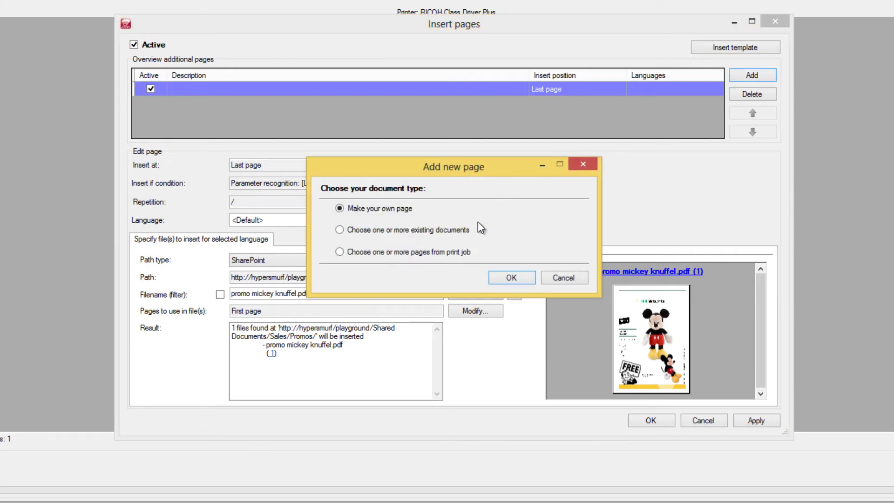
left_click(469, 232)
left_click(520, 277)
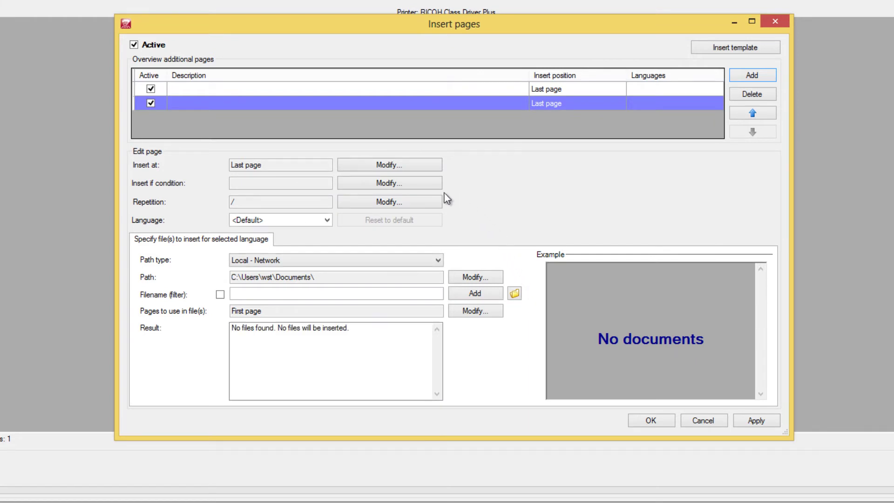
- Enable recognition for the second page's insert condition and set it to Parameter Recognition
left_click(417, 184)
left_click(335, 192)
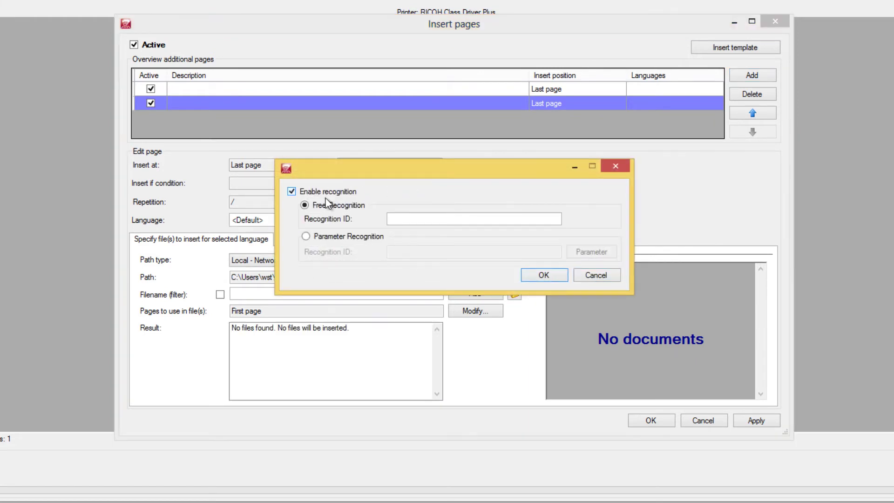
left_click(326, 238)
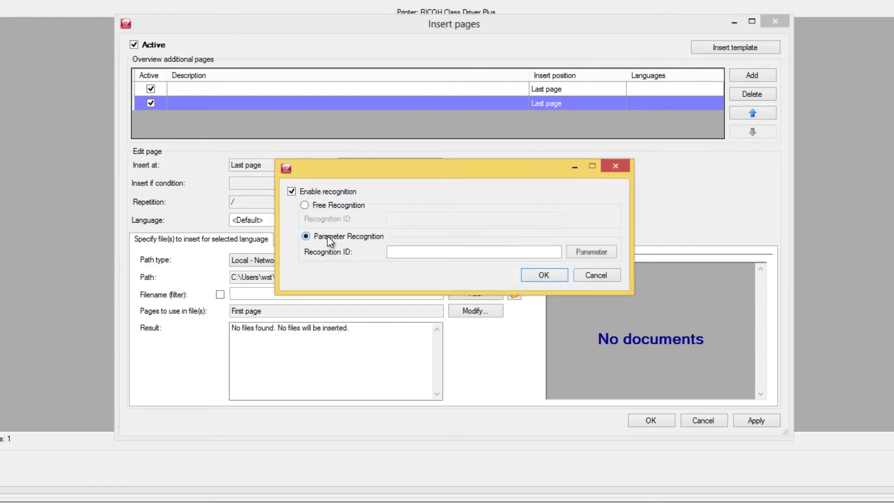
- Define the second page's parameter by label recognition with the label PROMOCODE: and the value type Character string group
left_click(605, 255)
left_click(355, 138)
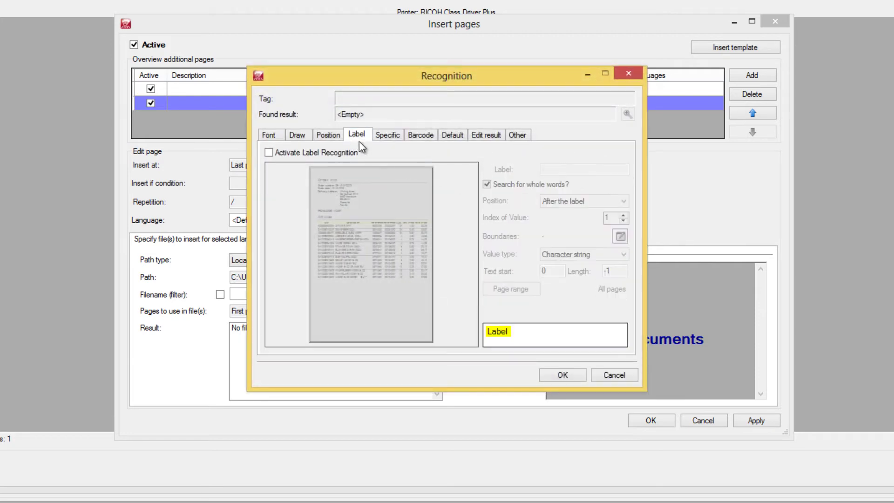
left_click(313, 154)
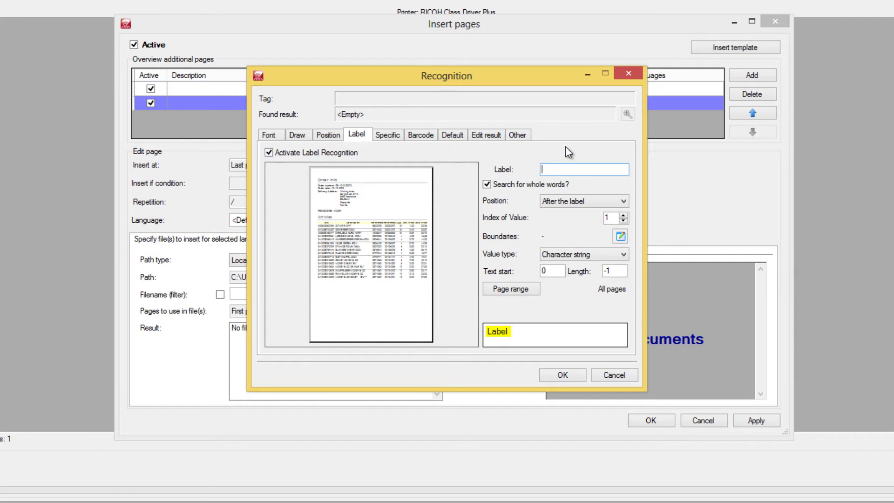
type("PROMOCODE")
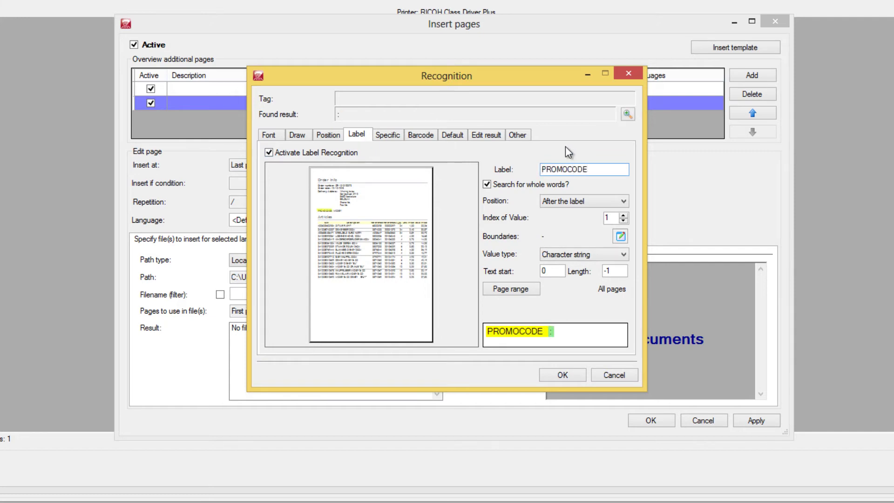
type(":")
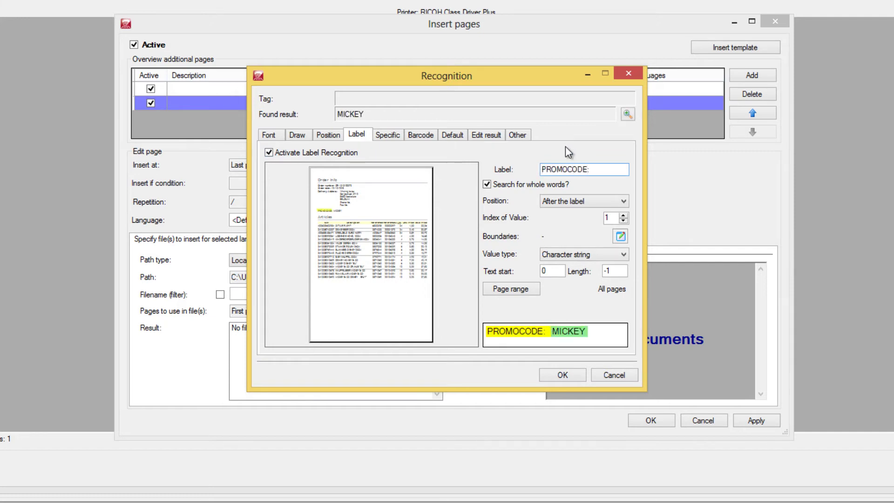
left_click(607, 255)
left_click(604, 274)
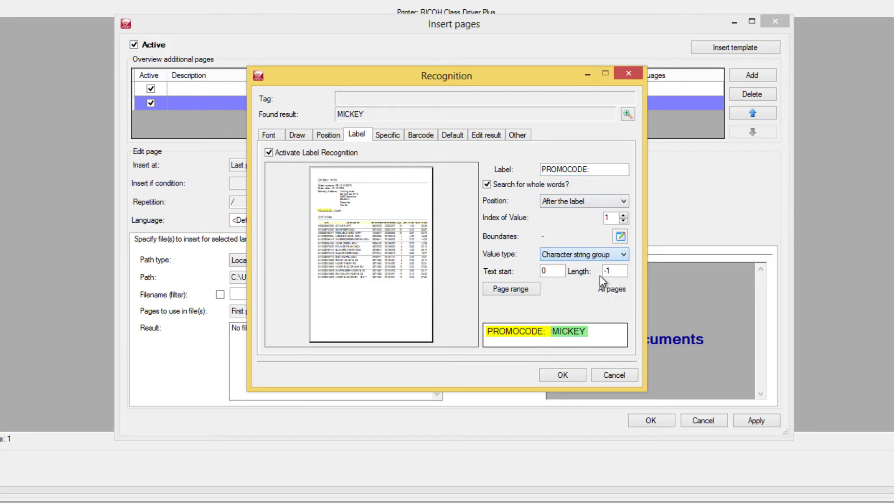
left_click(582, 374)
- Set the second page's parameter recognition ID to DINO and accept the insert condition
left_click(484, 254)
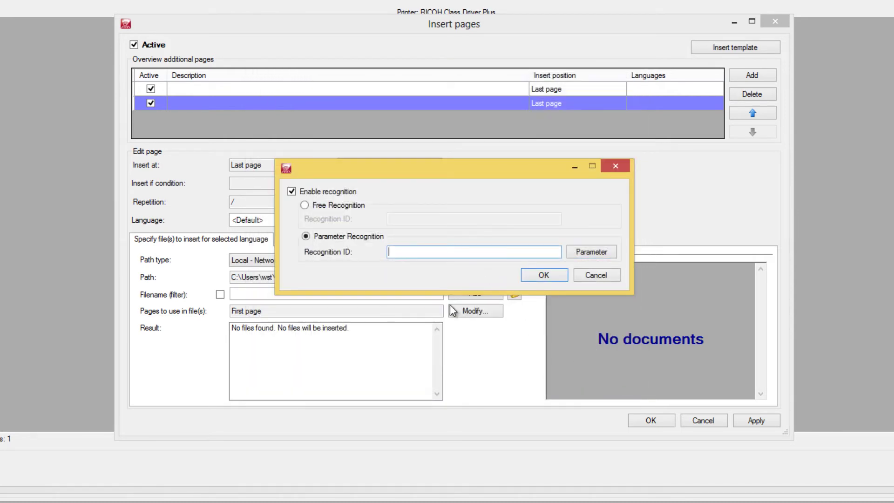
type("DINO")
left_click(548, 277)
left_click(435, 261)
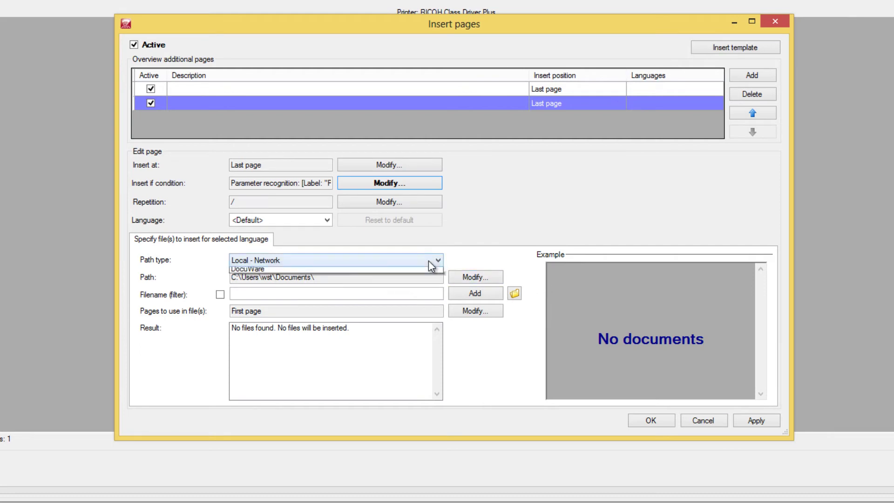
left_click(420, 289)
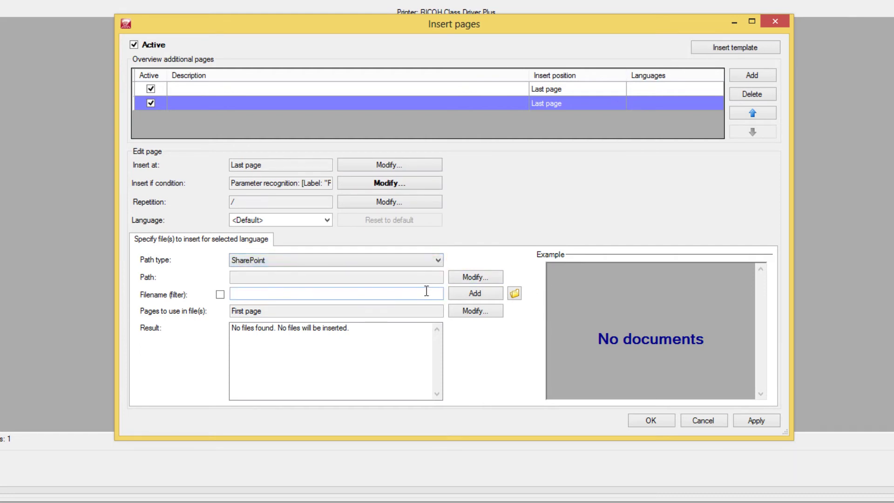
left_click(468, 278)
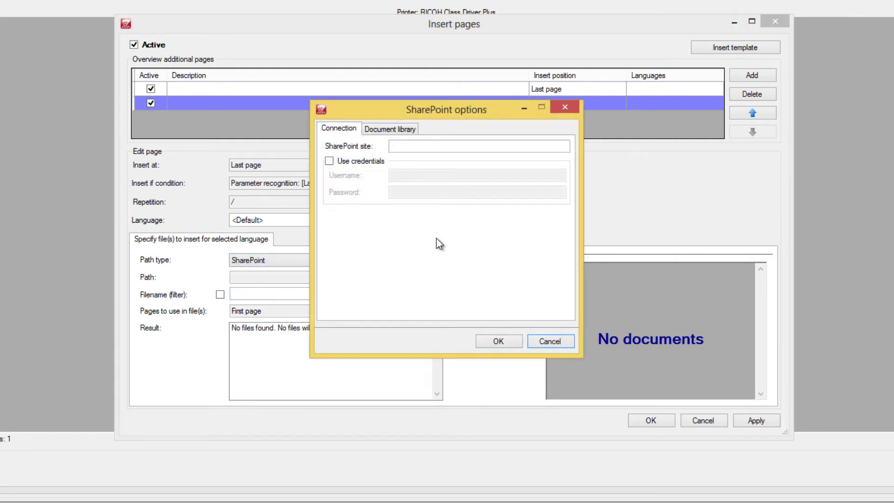
left_click(407, 146)
type("http:/")
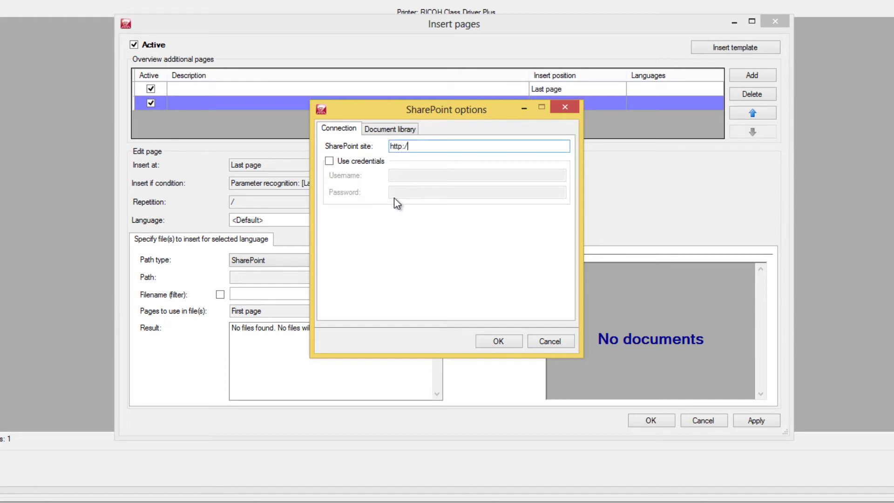
type("/hypersmurf/playground")
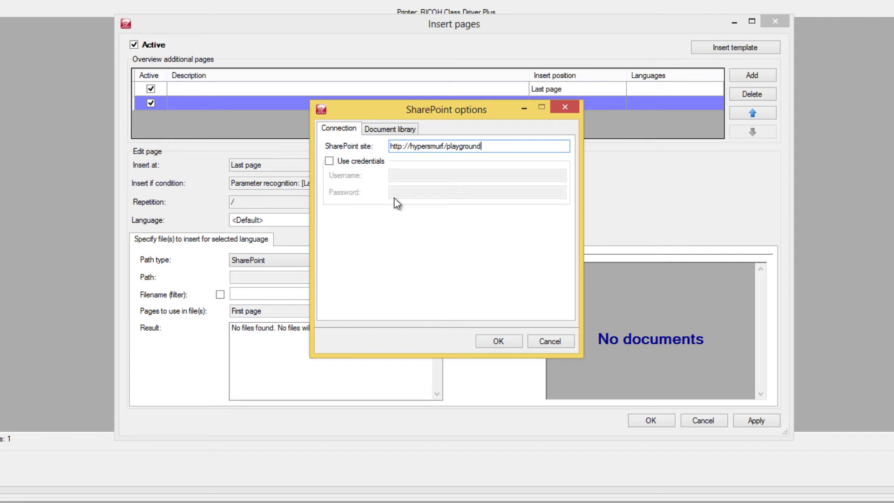
- Choose Shared Documents as the document library for the second page
left_click(414, 128)
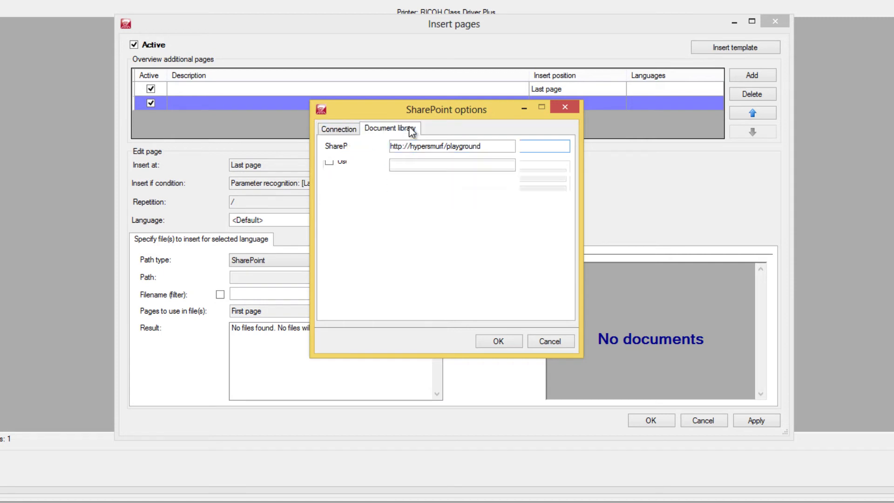
left_click(536, 147)
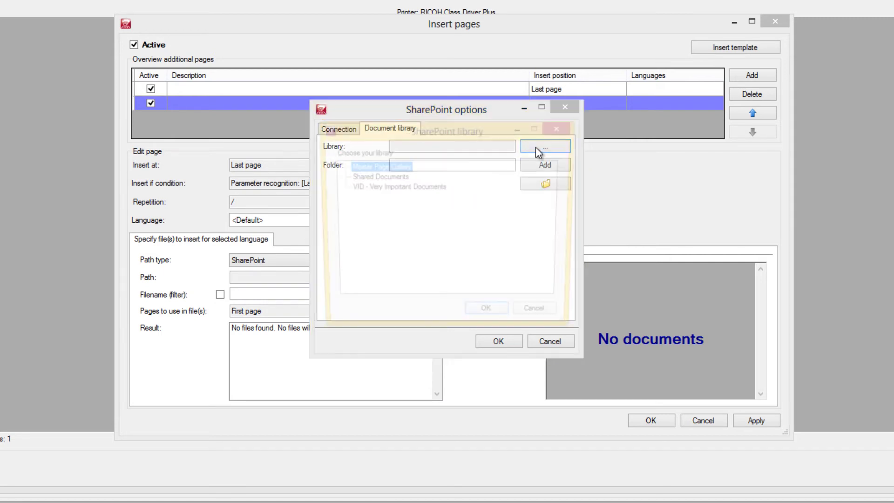
left_click(392, 178)
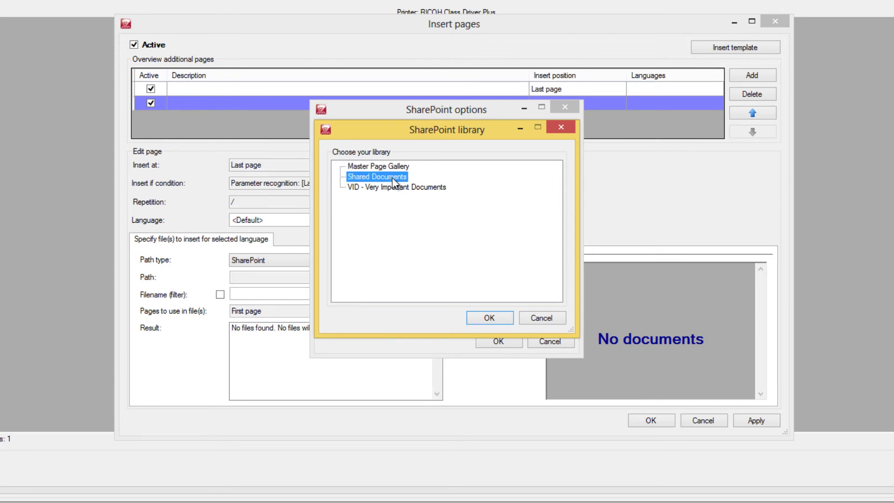
left_click(493, 317)
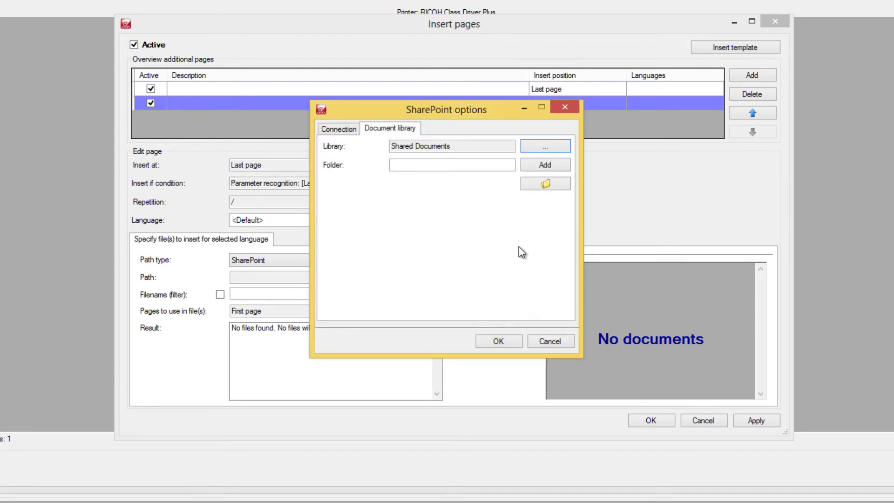
- Set the second page's SharePoint folder to Sales/Promos and accept the SharePoint options
left_click(542, 183)
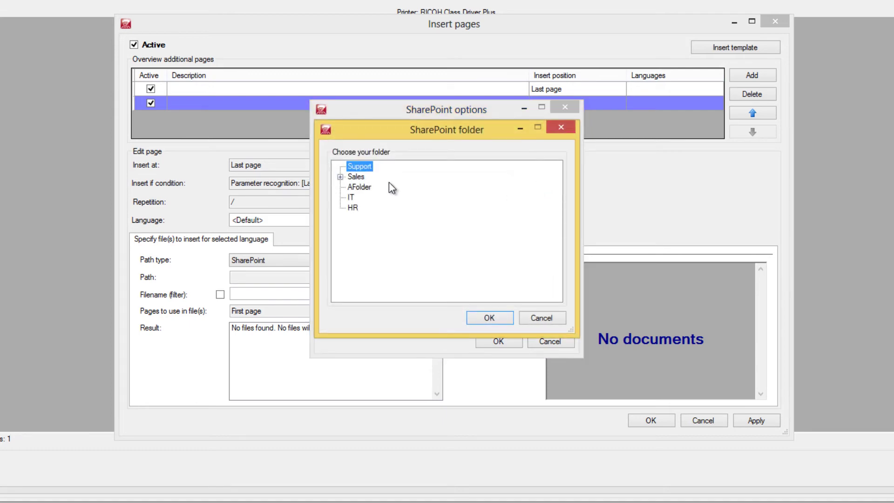
left_click(340, 177)
left_click(371, 198)
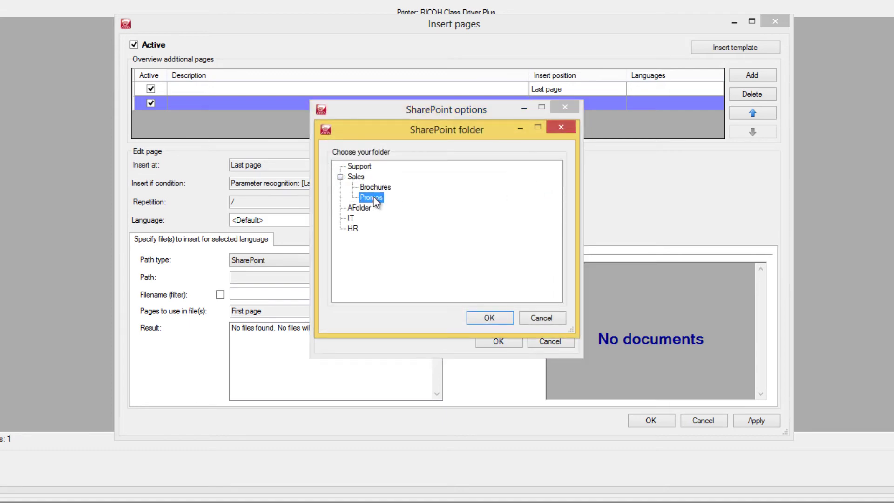
left_click(496, 317)
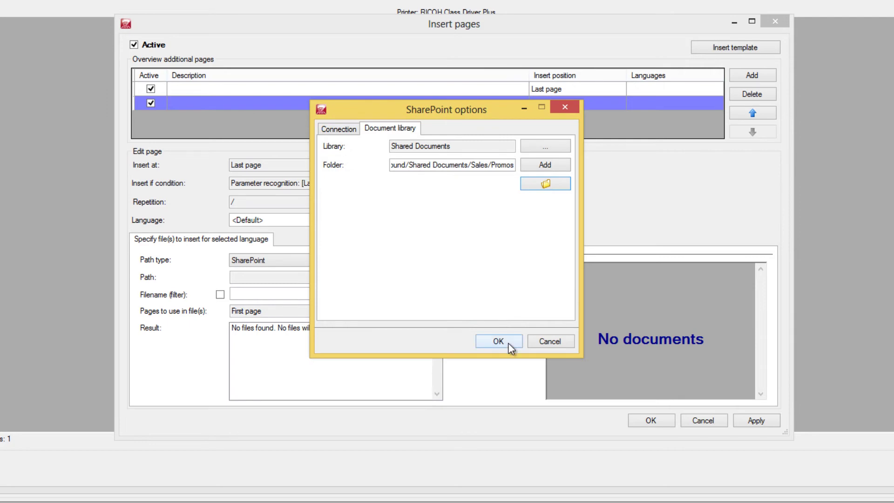
left_click(508, 341)
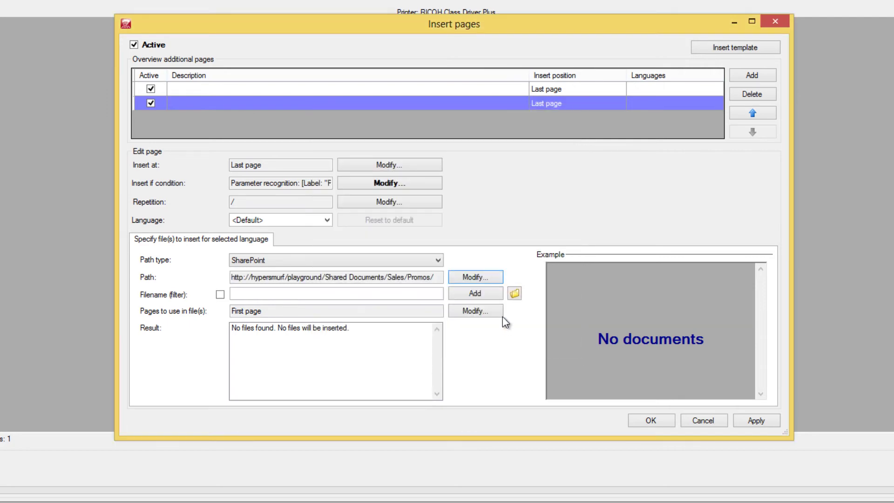
- Choose promo dino.pdf as the file to insert for the second page
left_click(515, 293)
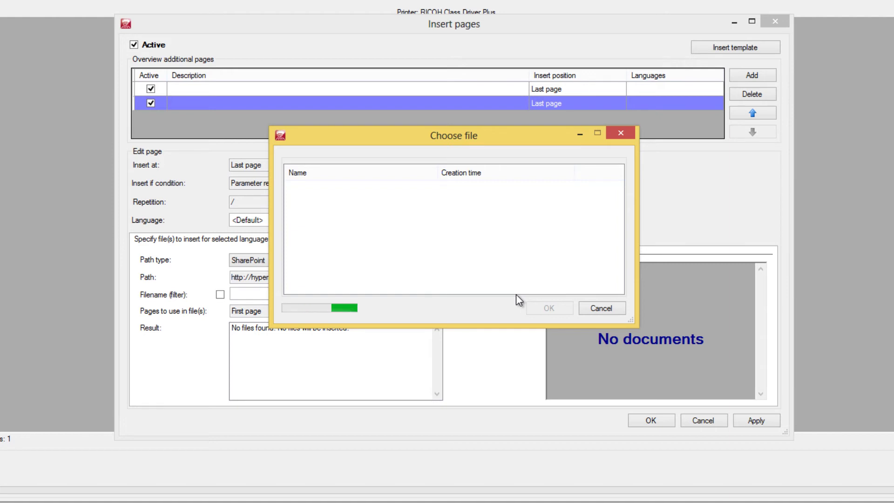
left_click(358, 187)
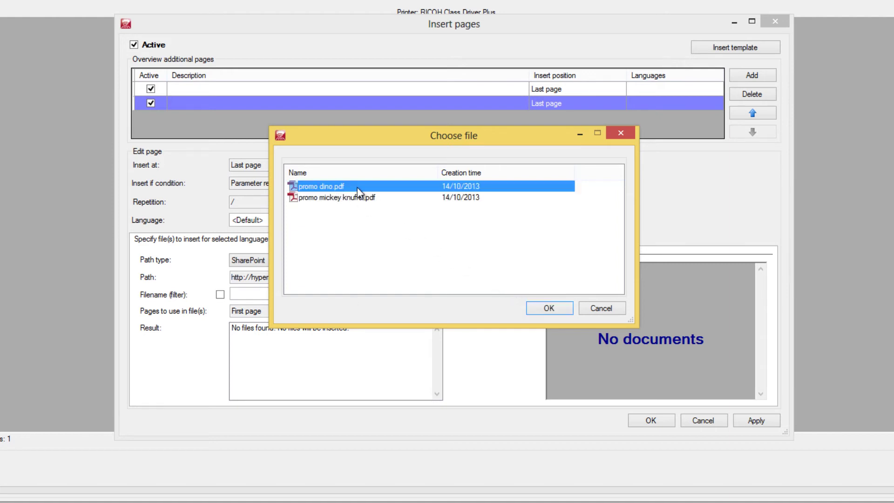
left_click(553, 308)
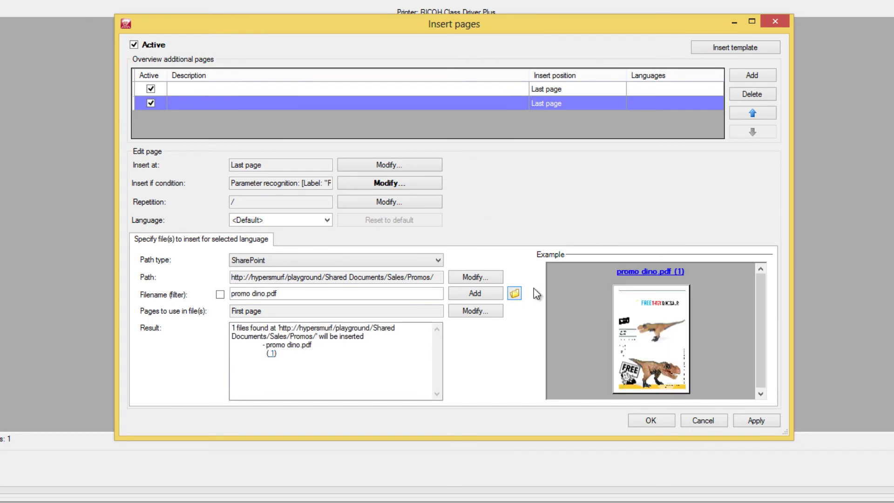
- Enter DINO promotion as the description of the second additional page
left_click(365, 100)
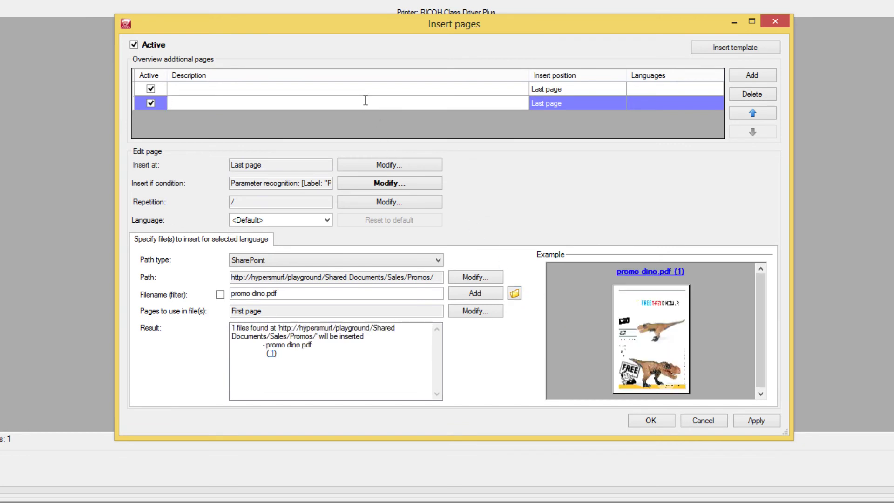
type("DINO promotion")
- Enter MICKEY promotion as the description of the first additional page and accept the inserted-page settings
left_click(365, 85)
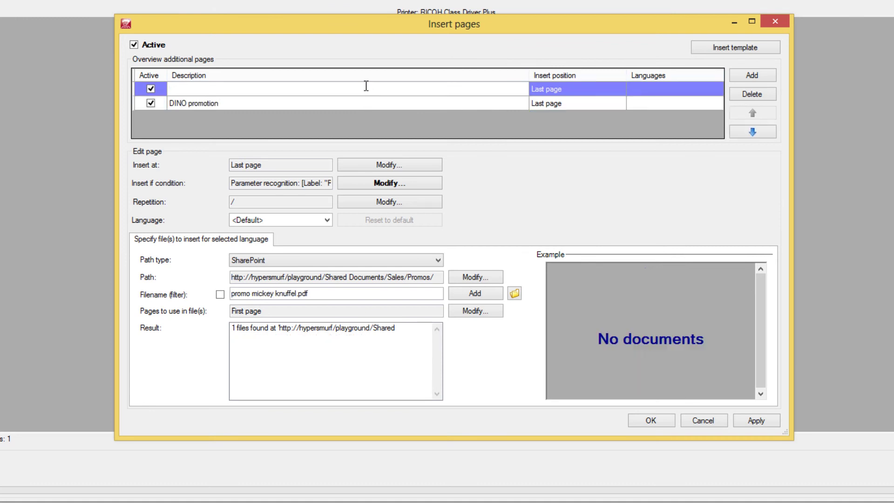
type("MICKEY promotion")
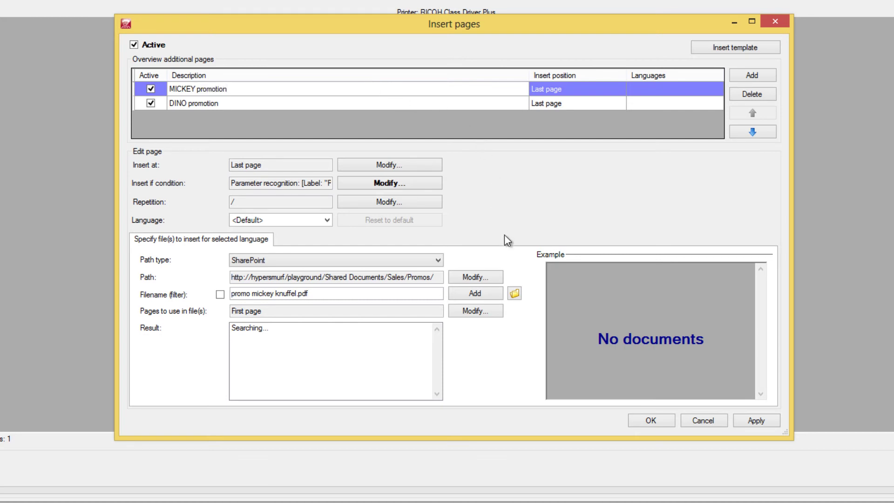
left_click(651, 421)
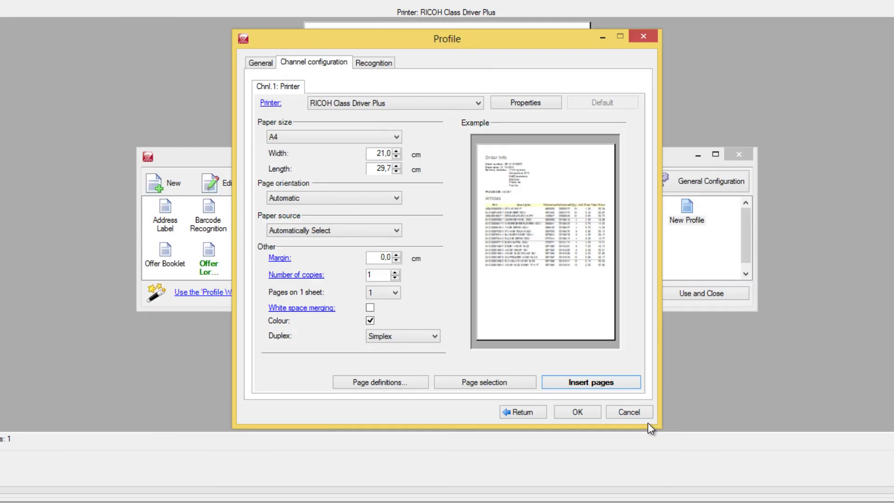
- Save the Promo SharePoint profile, make it the default profile and close the profile overview
left_click(583, 410)
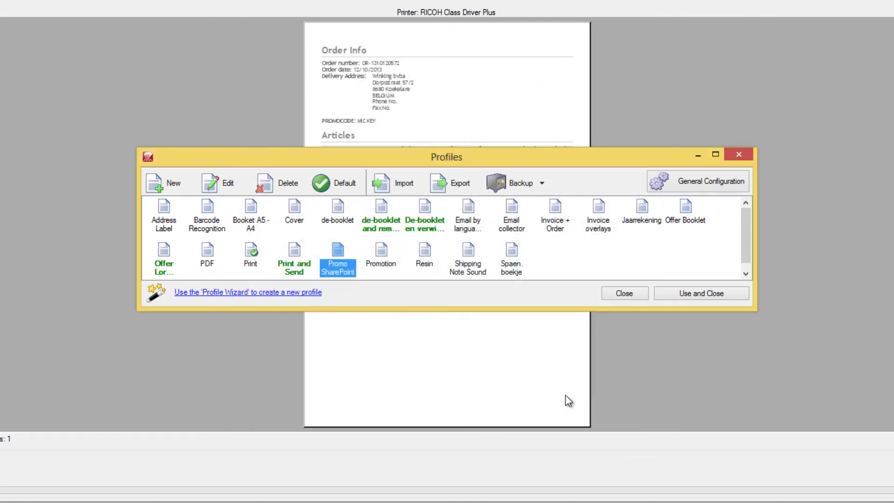
left_click(332, 183)
left_click(624, 293)
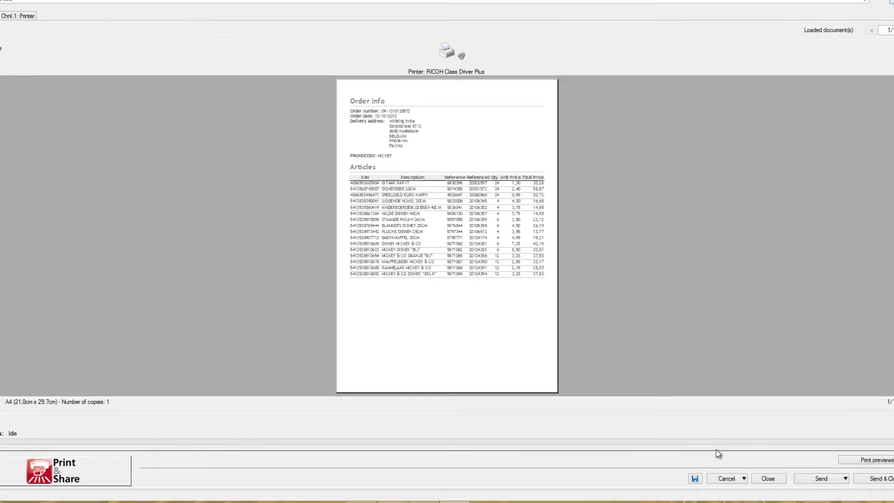
- Delete all documents loaded in Print&Share and close the program to get back to the order PDFs
left_click(705, 464)
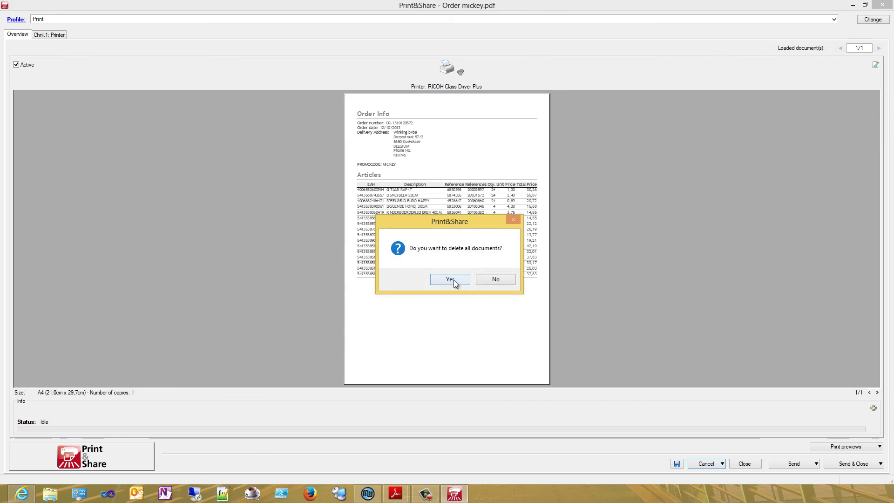
left_click(453, 281)
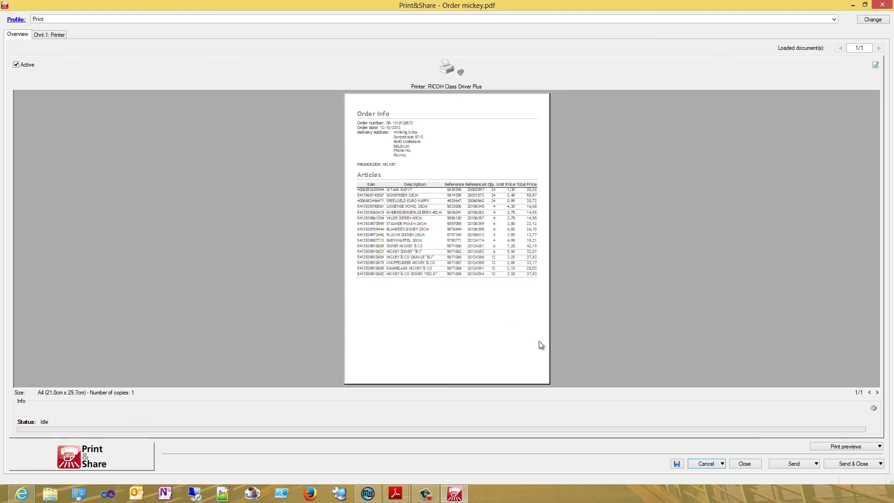
left_click(743, 464)
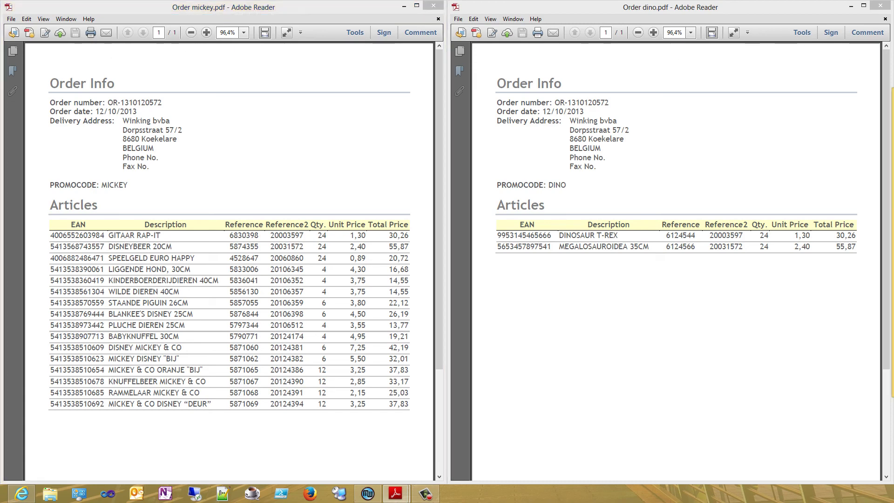
- Print Order mickey.pdf from Adobe Reader to the Print+Share printer and check the order and its promotion page in the preview
key("ctrl+p")
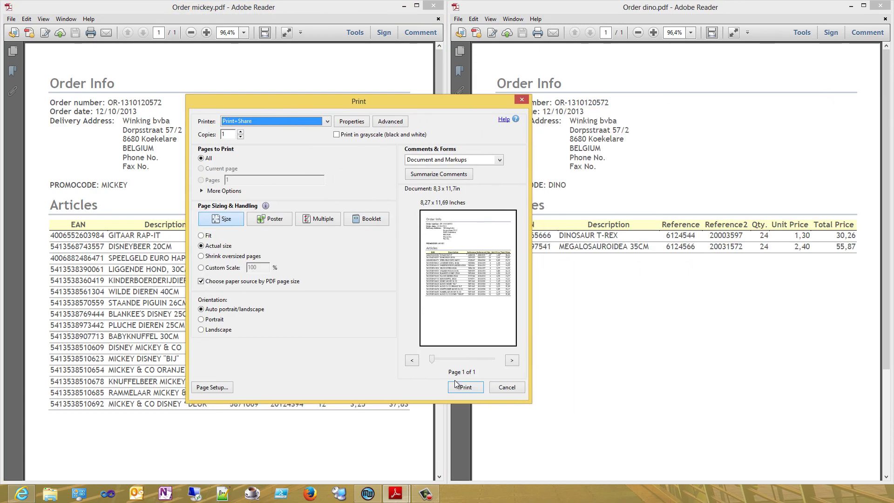
left_click(465, 389)
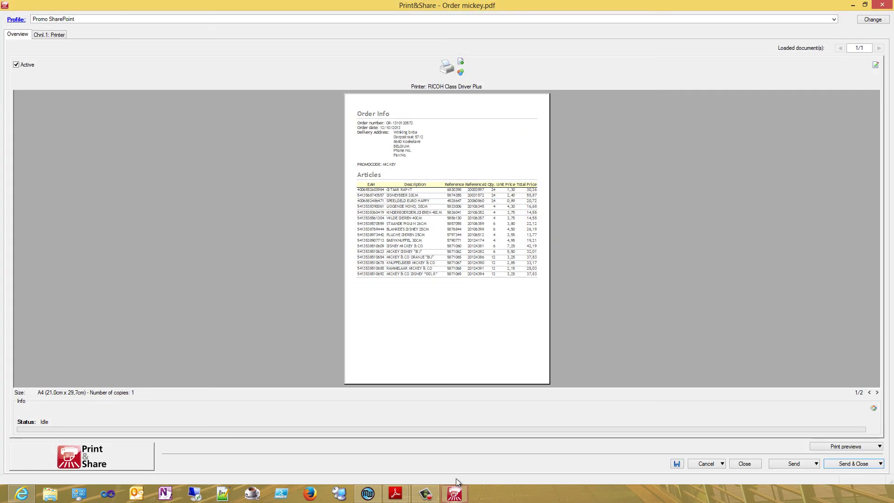
left_click(878, 393)
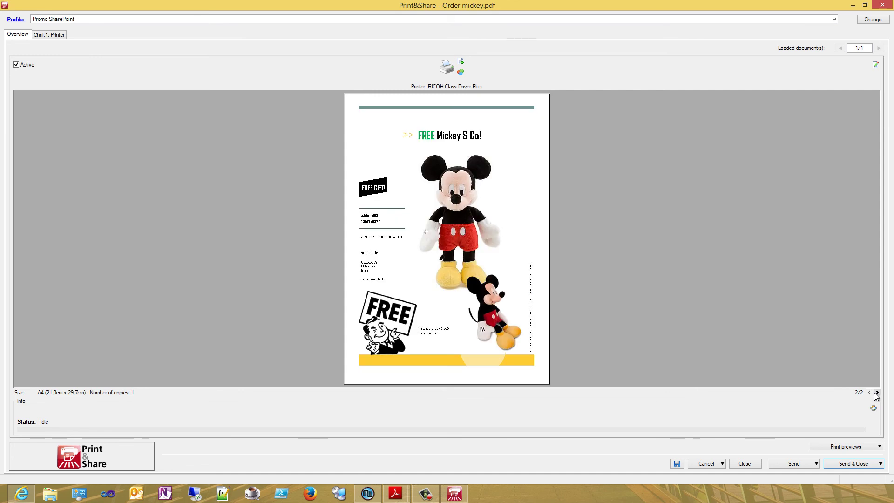
left_click(869, 393)
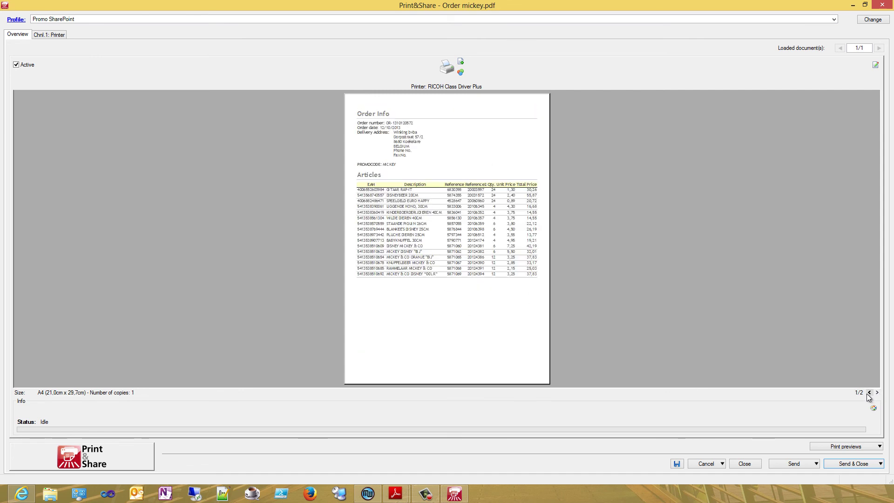
- Delete all loaded documents and minimize the Print&Share window
left_click(703, 464)
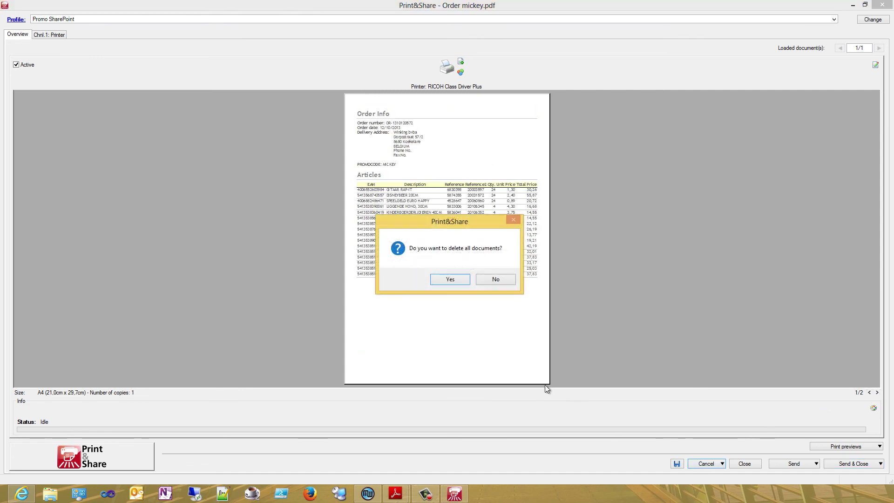
left_click(448, 280)
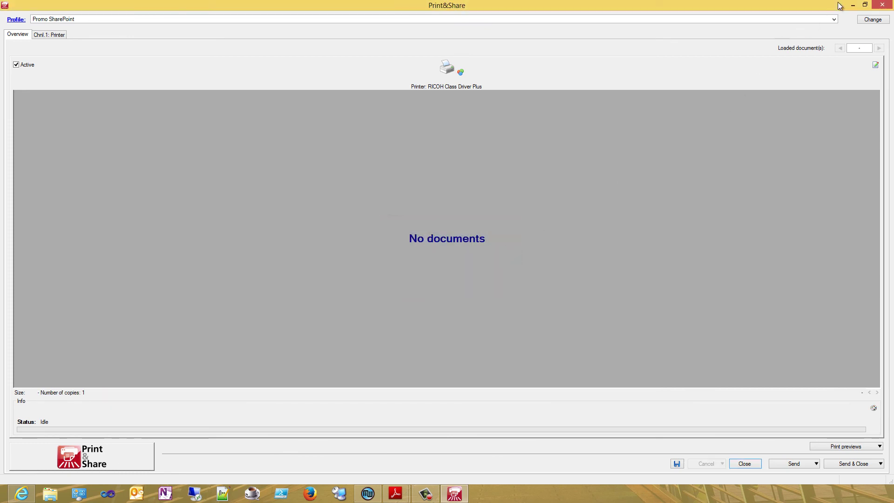
left_click(852, 4)
- Print Order dino.pdf from Adobe Reader to the Print+Share printer and check the order and its promotion page in the preview
left_click(606, 103)
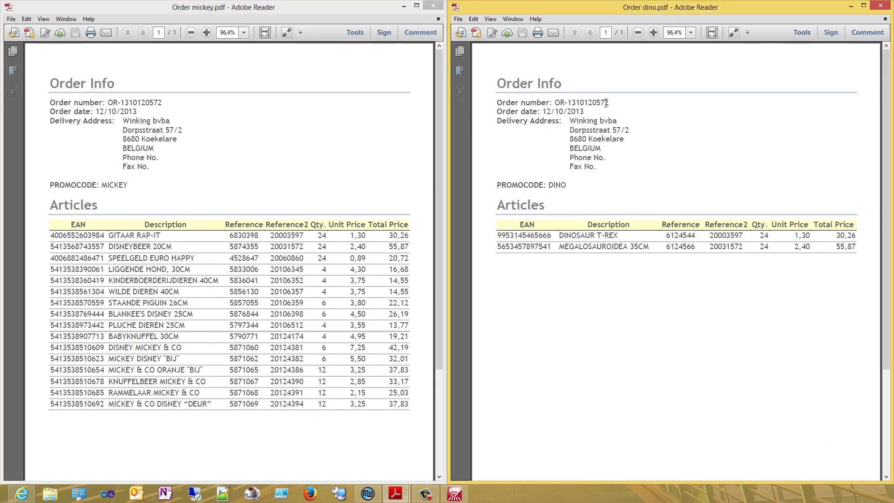
left_click(538, 33)
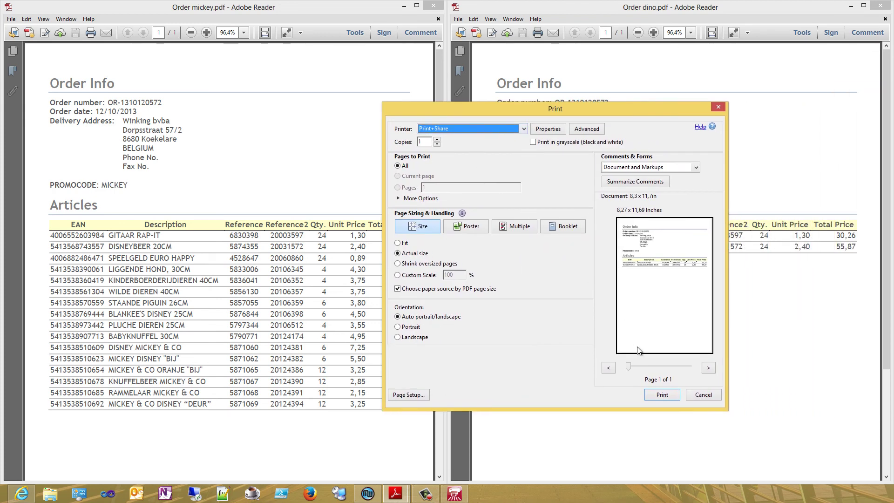
left_click(661, 394)
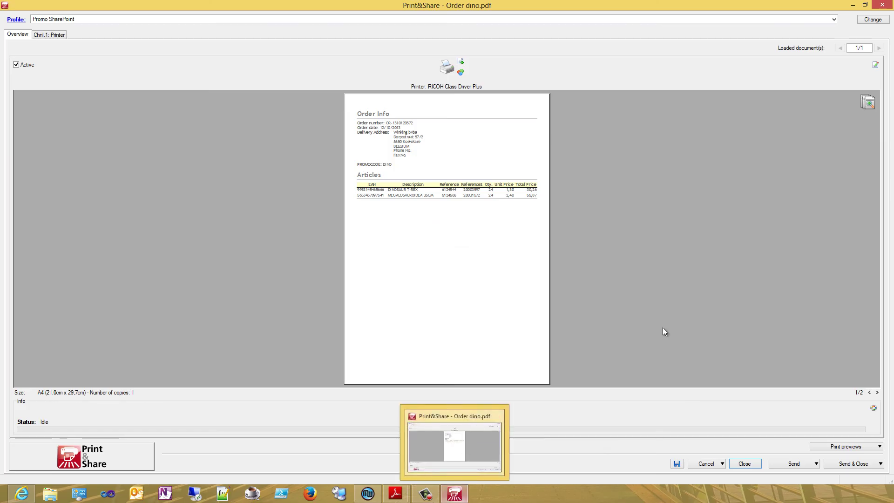
left_click(877, 392)
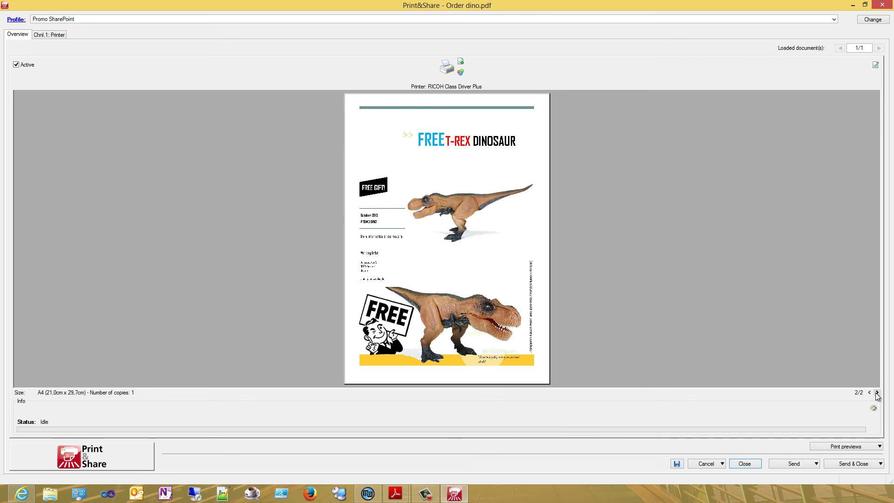
left_click(868, 393)
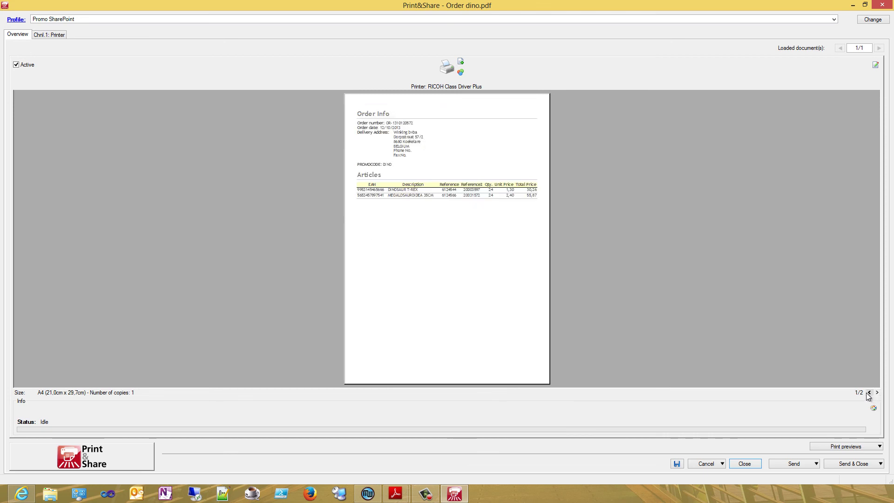